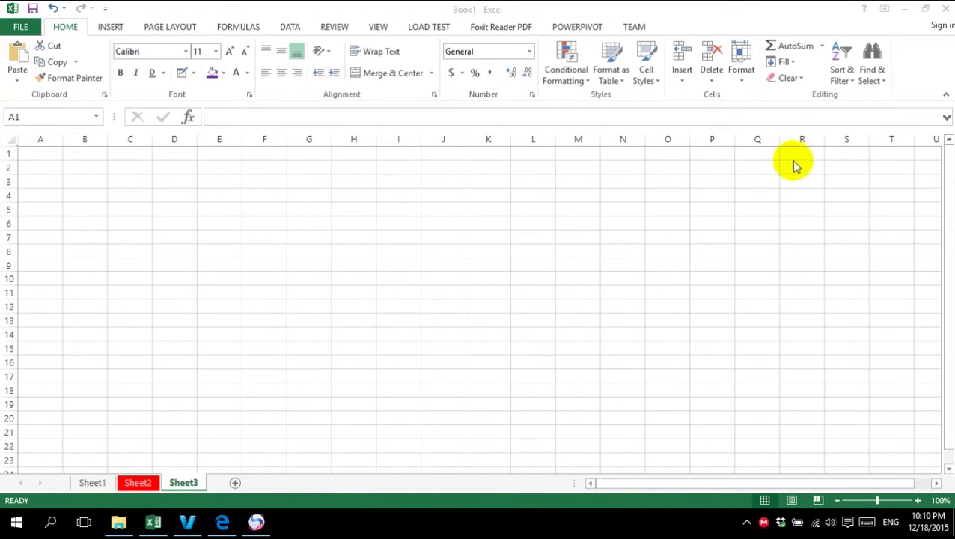
# Enter 34, 6876 and 867 across cells A1, B1 and C1
pyautogui.click(835, 98)
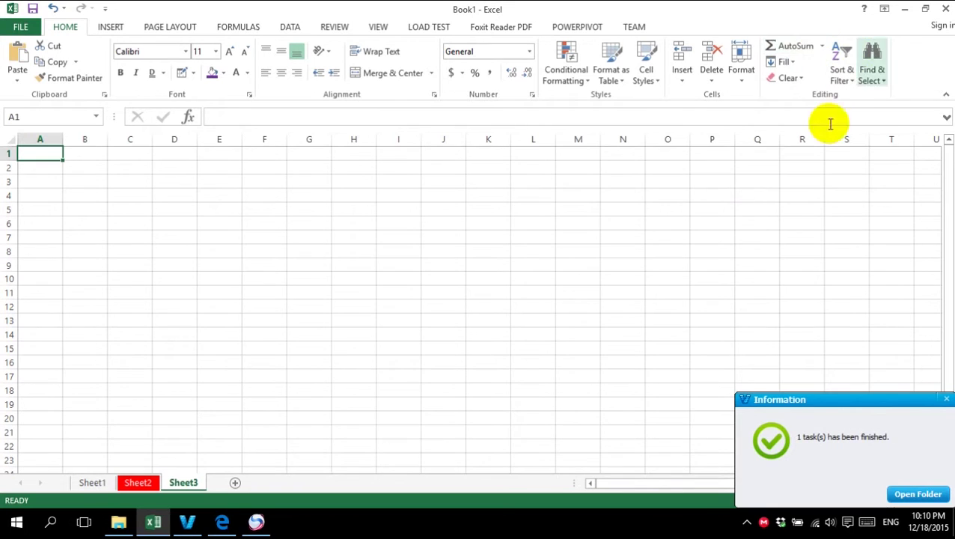
pyautogui.click(945, 398)
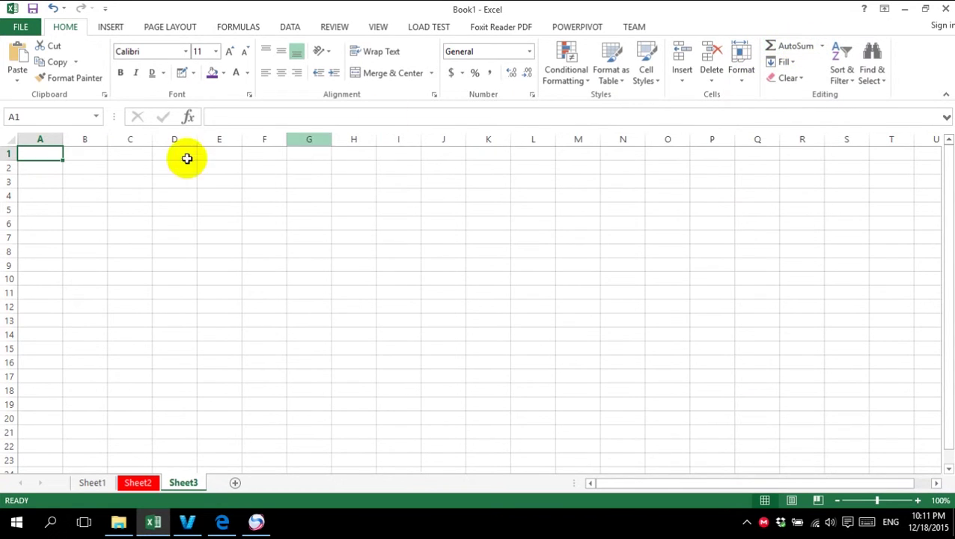
pyautogui.write('3')
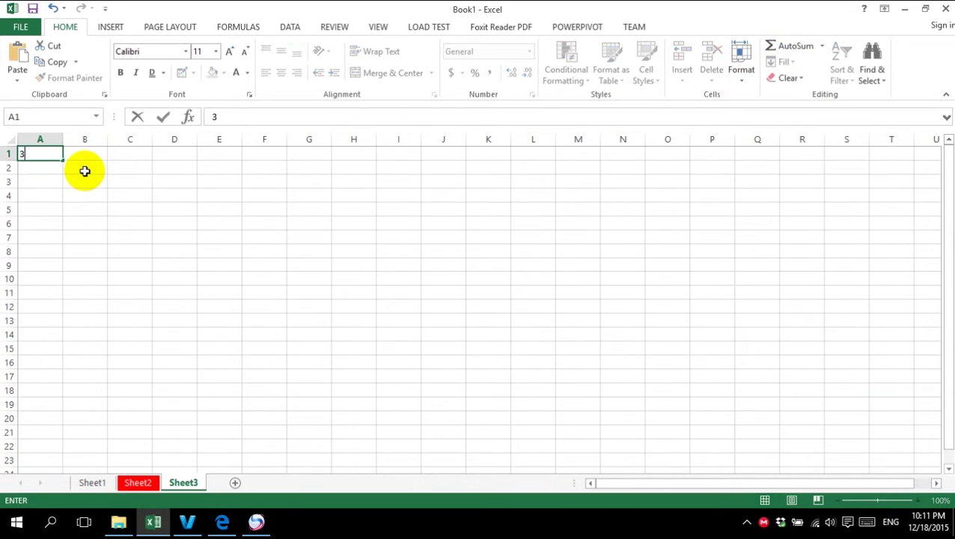
pyautogui.write('4')
pyautogui.press('Tab')
pyautogui.write('6876')
pyautogui.press('Tab')
pyautogui.write('867')
pyautogui.press('Tab')
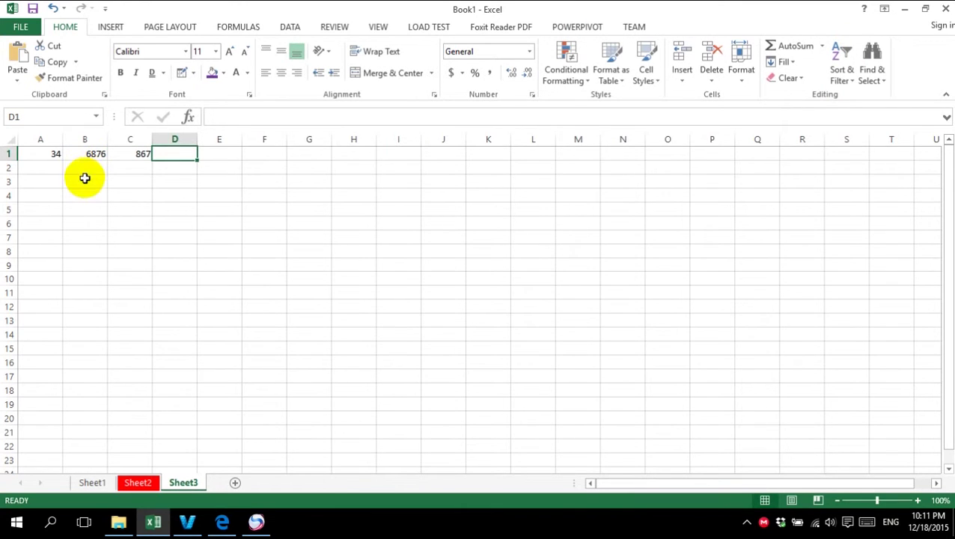
# Overwrite A1:C1 with the values 8, 9 and 6
pyautogui.click(43, 148)
pyautogui.write('8')
pyautogui.press('Tab')
pyautogui.write('9')
pyautogui.press('Tab')
pyautogui.write('6')
pyautogui.press('Tab')
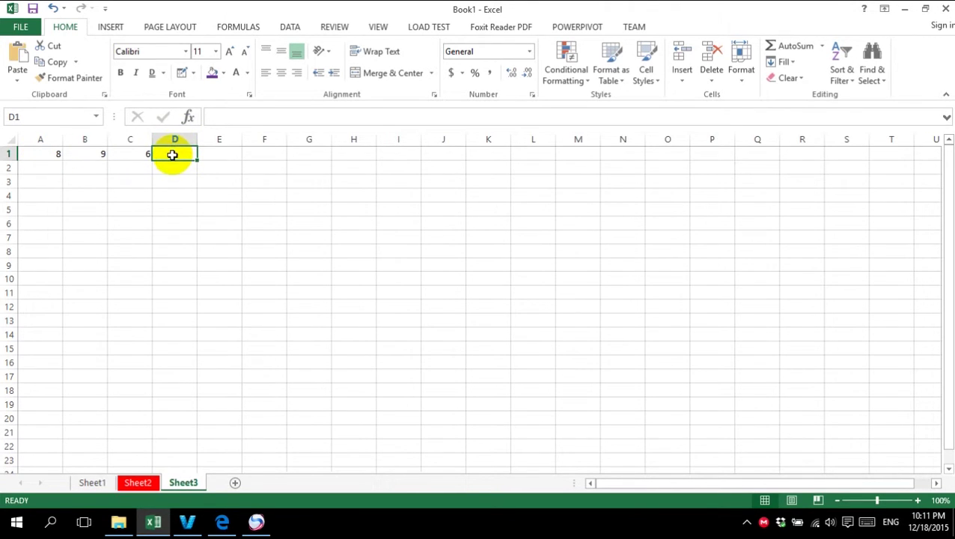
# Try a =SUM formula over A1:C1 in cell D1
pyautogui.write('=(sum')
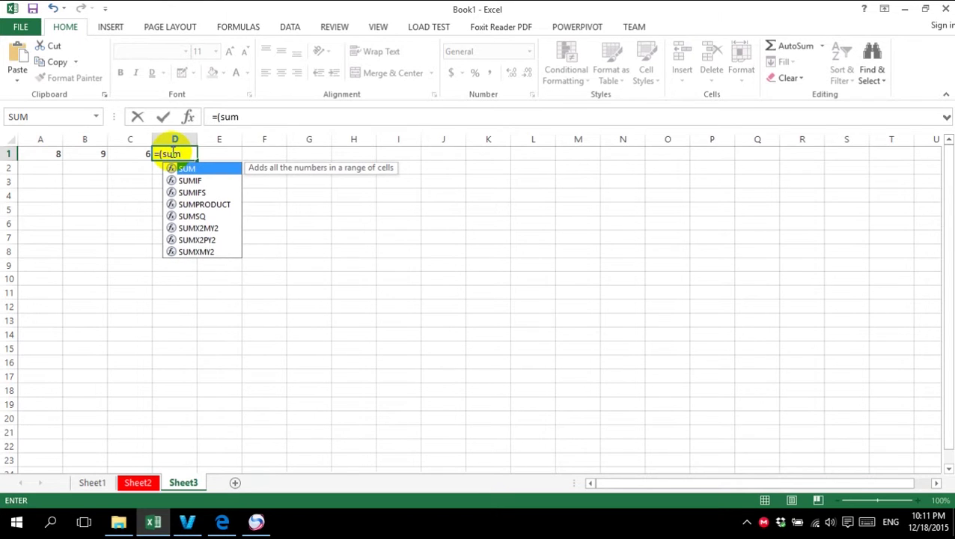
pyautogui.press('BackSpace')
pyautogui.press('BackSpace')
pyautogui.press('BackSpace')
pyautogui.press('BackSpace')
pyautogui.write('su')
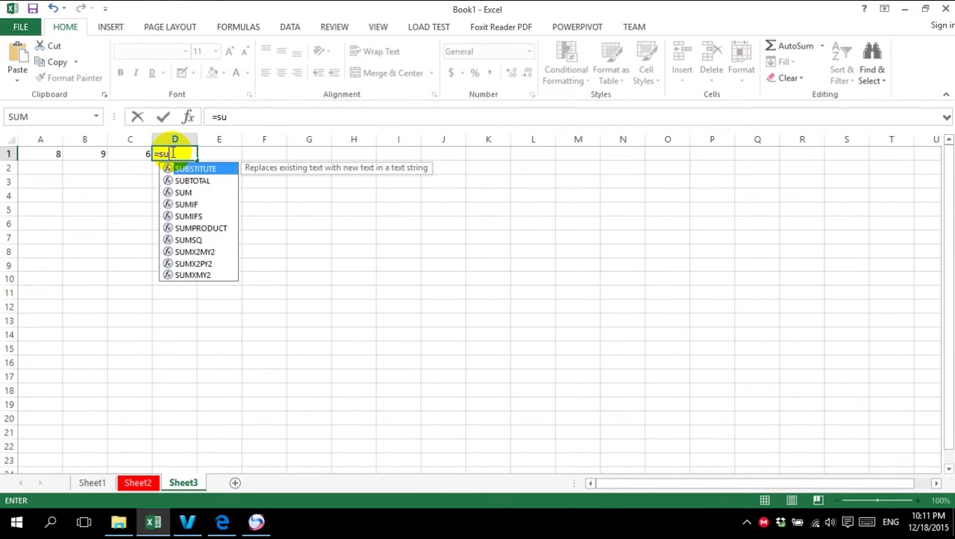
pyautogui.write('m(')
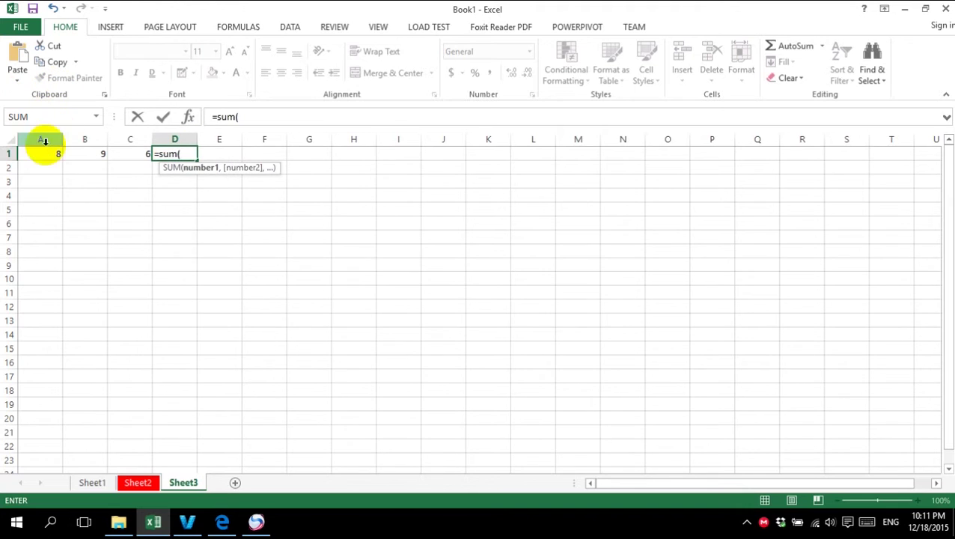
pyautogui.moveTo(57, 154); pyautogui.dragTo(122, 156)
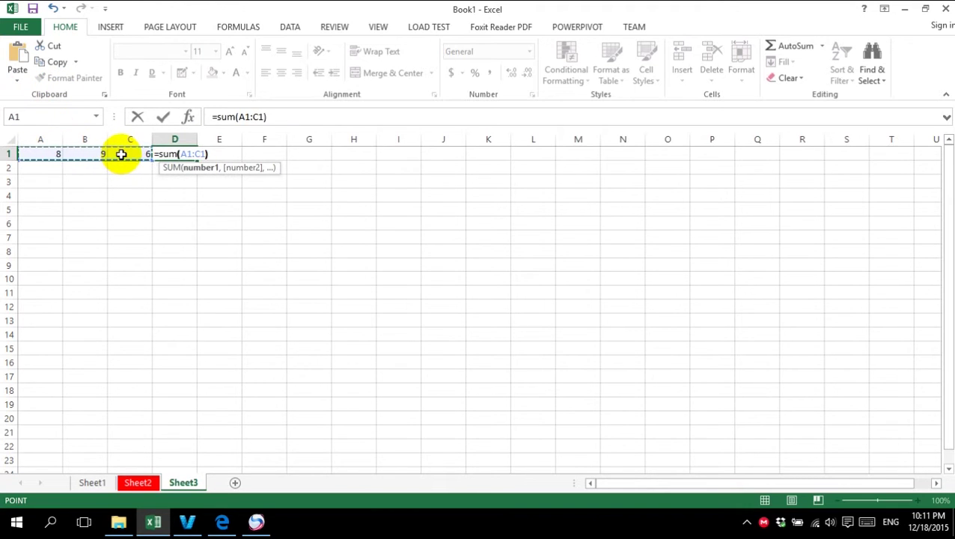
pyautogui.press('Return')
pyautogui.click(178, 156)
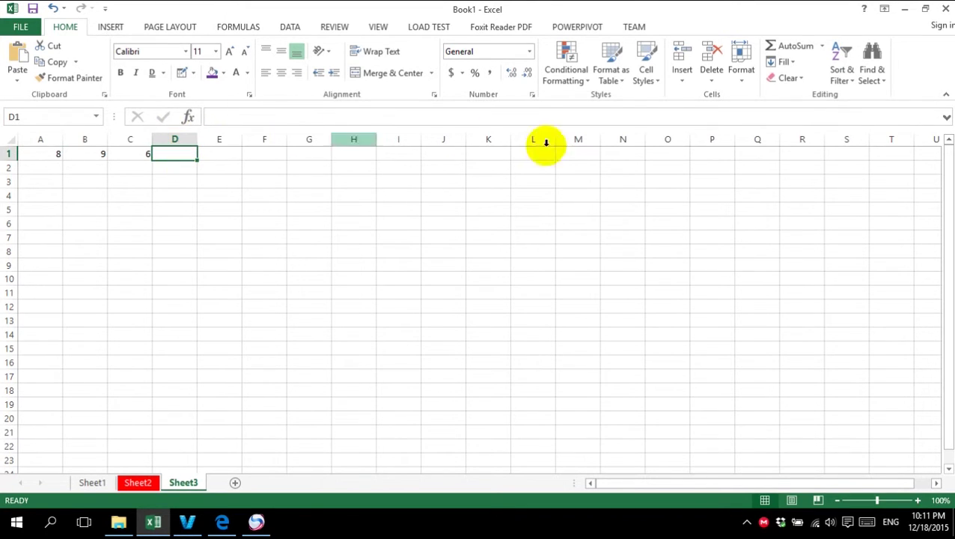
# AutoSum A1:C1 into D1 (23), then switch D1 to Min so it shows 6
pyautogui.click(795, 48)
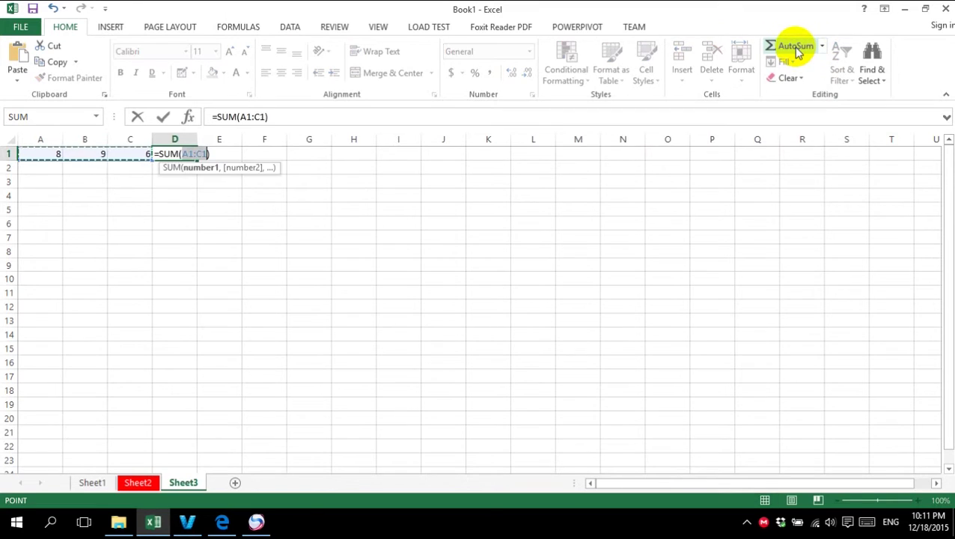
pyautogui.press('Return')
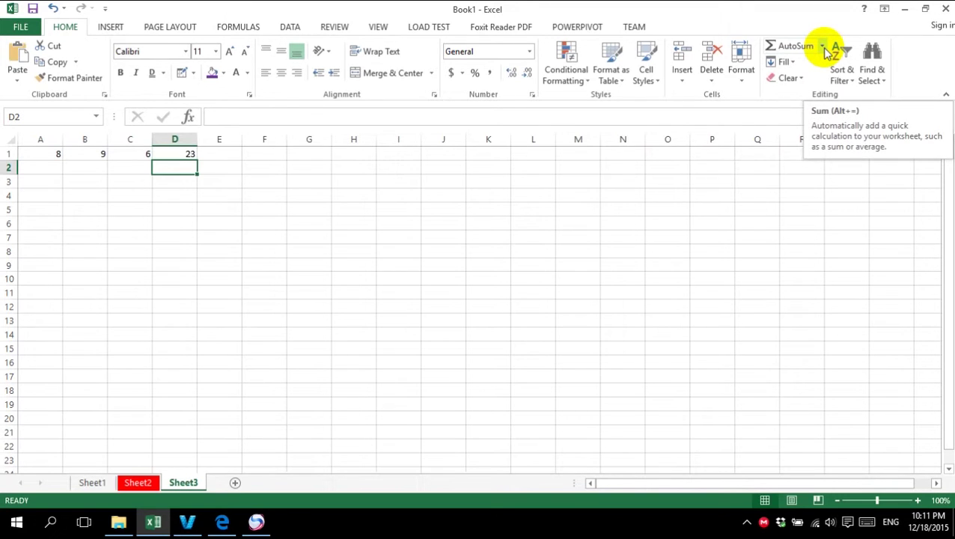
pyautogui.click(822, 47)
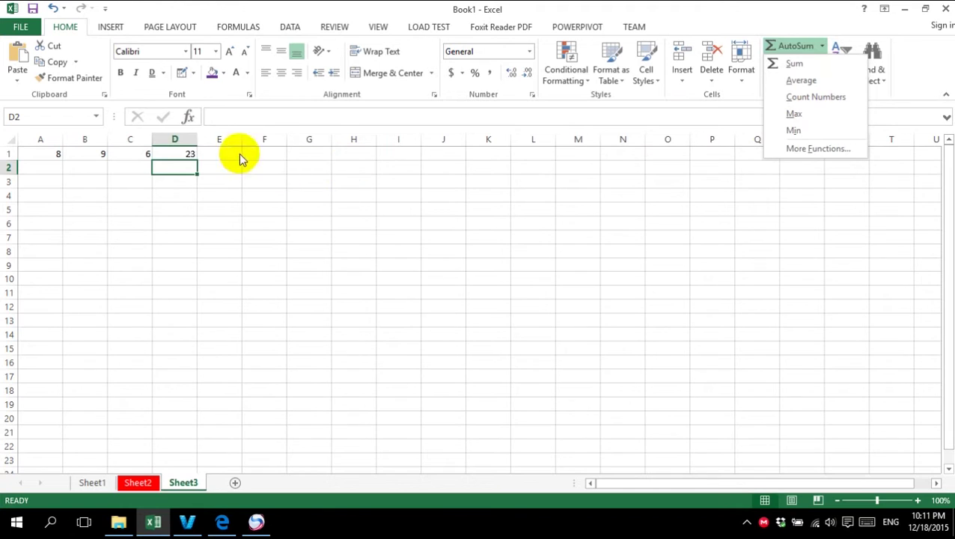
pyautogui.click(184, 152)
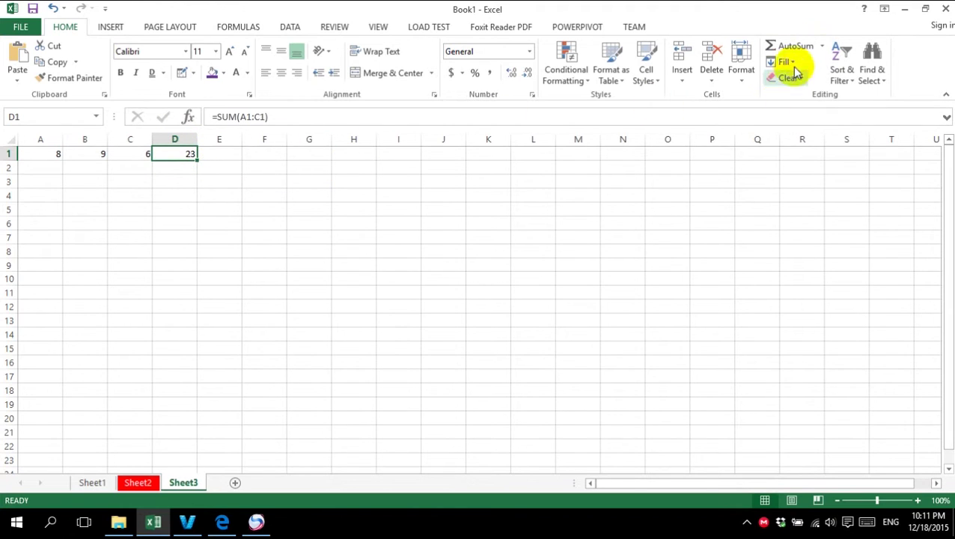
pyautogui.click(822, 46)
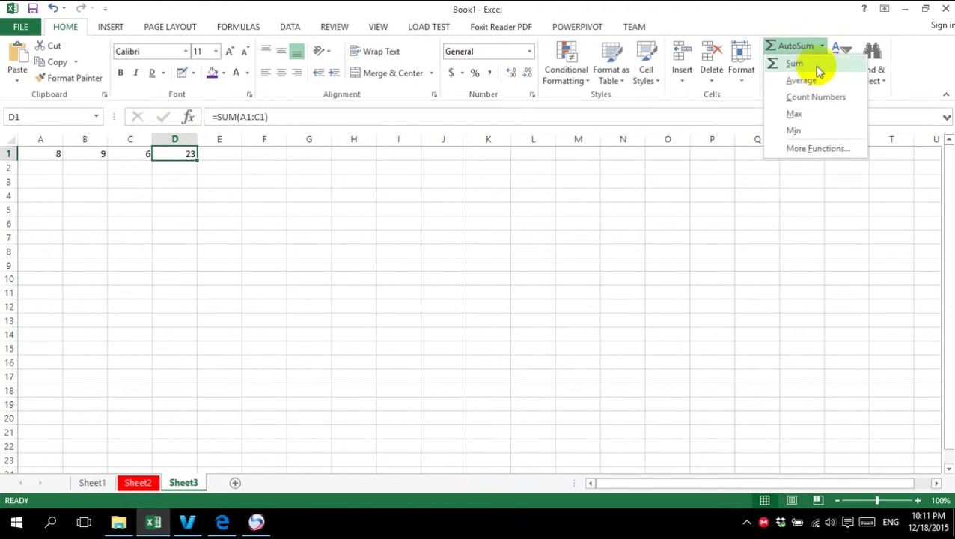
pyautogui.click(794, 131)
pyautogui.press('Return')
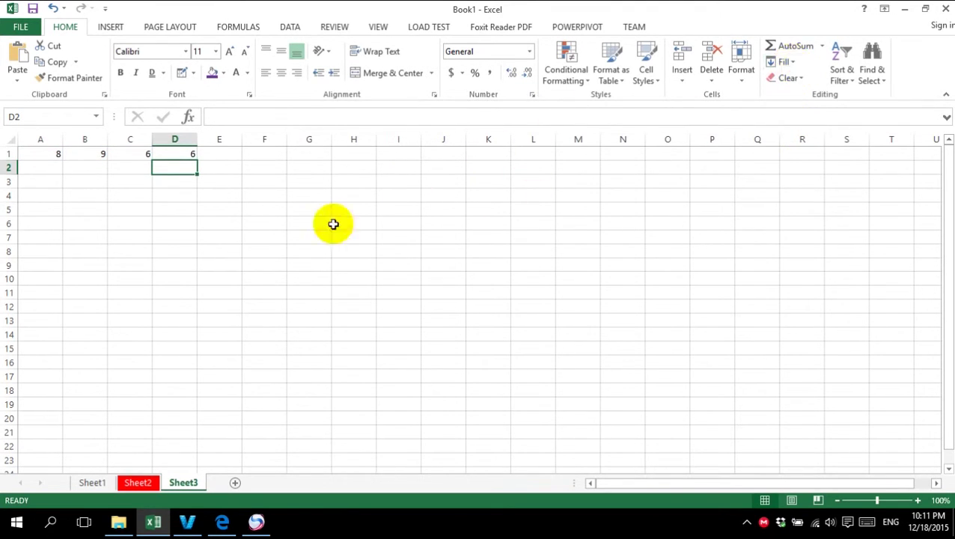
# Enter the word Apple in cell B4
pyautogui.click(98, 194)
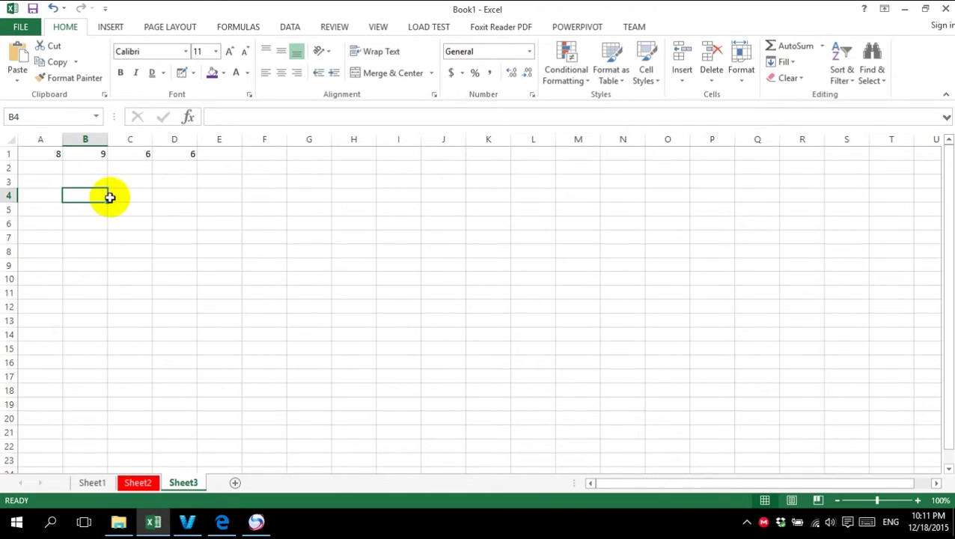
pyautogui.write('Apple')
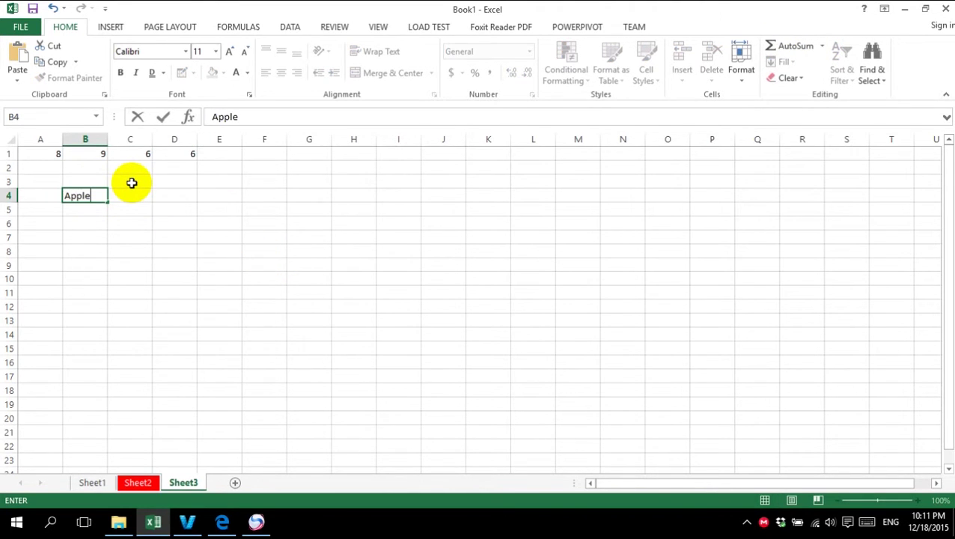
pyautogui.press('Return')
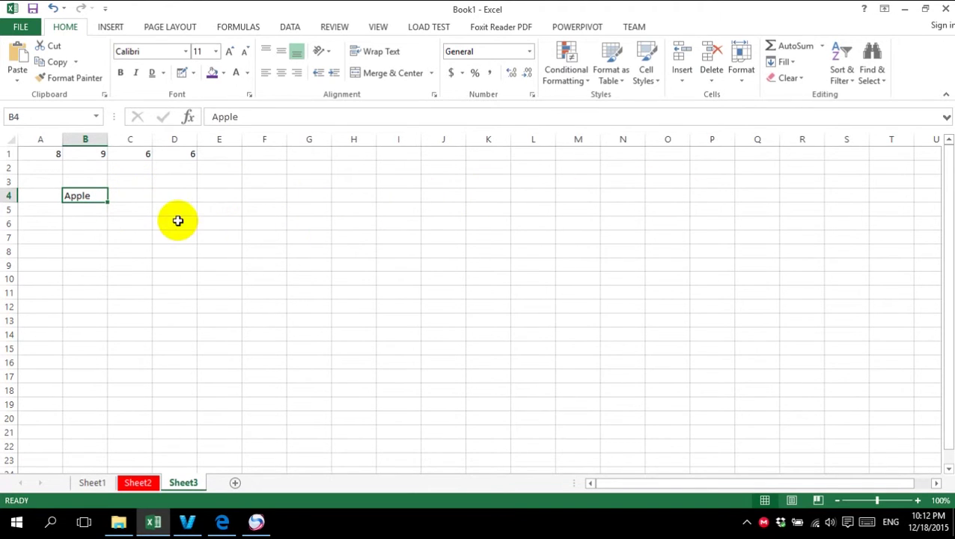
# Copy Apple from B4 and paste it into each cell from C4 to H4
pyautogui.hotkey('ctrl', 'c')
pyautogui.click(138, 198)
pyautogui.hotkey('ctrl', 'v')
pyautogui.click(187, 194)
pyautogui.hotkey('ctrl', 'v')
pyautogui.click(225, 193)
pyautogui.hotkey('ctrl', 'v')
pyautogui.click(263, 194)
pyautogui.hotkey('ctrl', 'v')
pyautogui.click(308, 194)
pyautogui.hotkey('ctrl', 'v')
pyautogui.click(353, 194)
pyautogui.hotkey('ctrl', 'v')
# Copy the B4:H4 Apple block and paste it into I4:O4 and P4:V4
pyautogui.moveTo(97, 195); pyautogui.dragTo(342, 196)
pyautogui.hotkey('ctrl', 'c')
pyautogui.click(398, 195)
pyautogui.hotkey('ctrl', 'v')
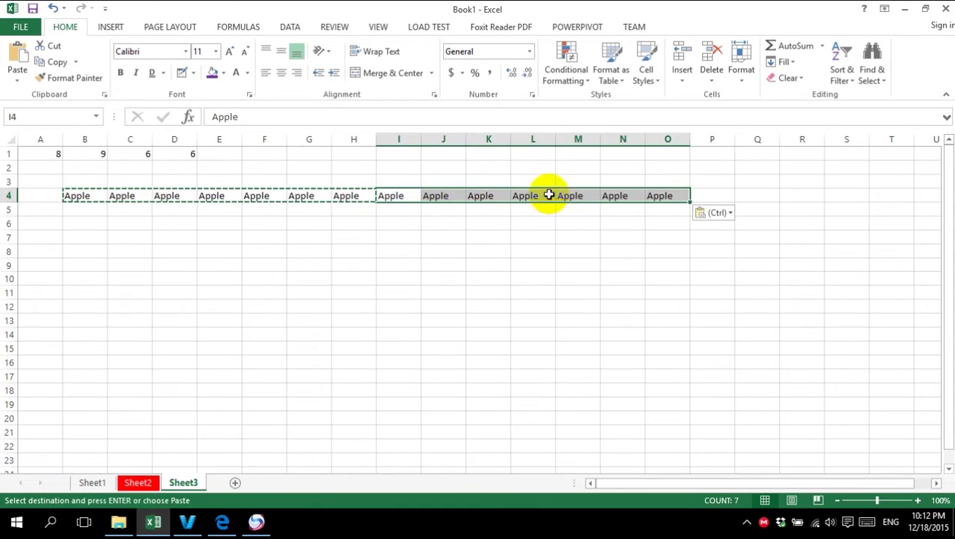
pyautogui.click(709, 196)
pyautogui.hotkey('ctrl', 'v')
pyautogui.moveTo(640, 486); pyautogui.dragTo(615, 490)
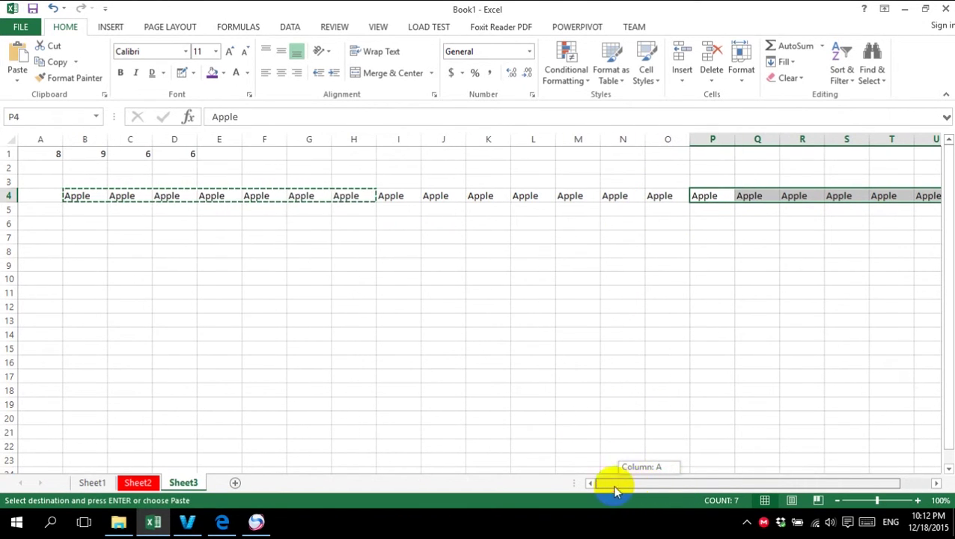
# Enter Apple in B7 and select the row 7 cells to its right
pyautogui.click(79, 237)
pyautogui.write('Apple')
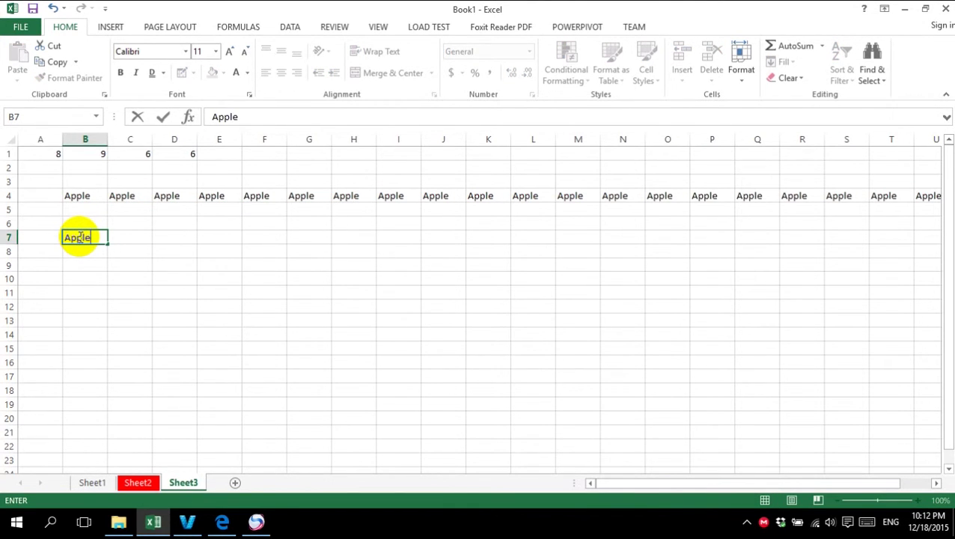
pyautogui.press('Return')
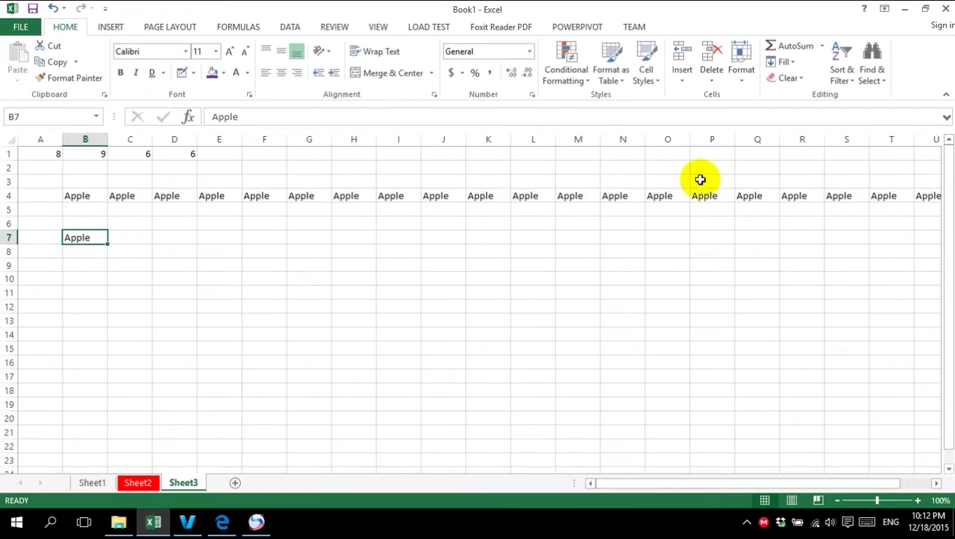
pyautogui.click(782, 61)
pyautogui.press('Escape')
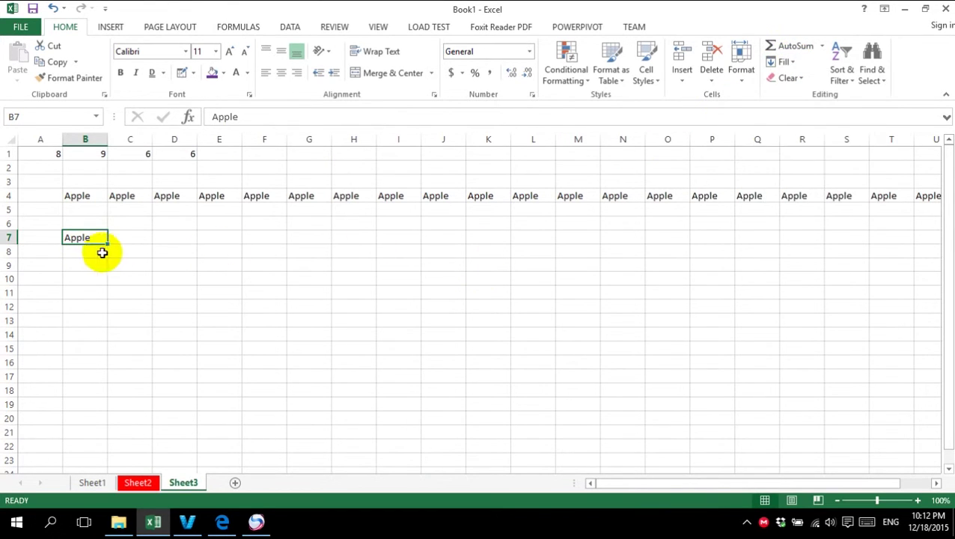
pyautogui.moveTo(107, 244); pyautogui.dragTo(883, 238)
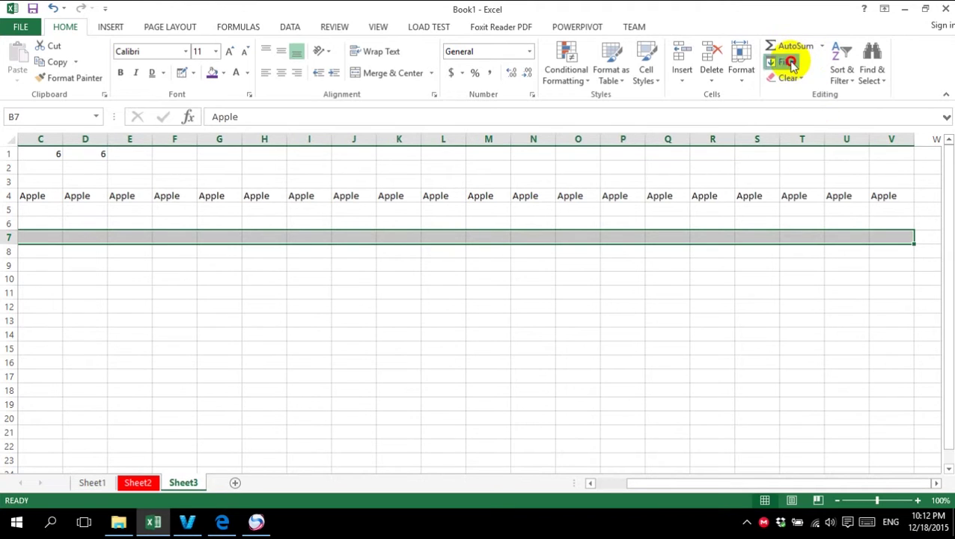
pyautogui.click(790, 62)
pyautogui.click(792, 99)
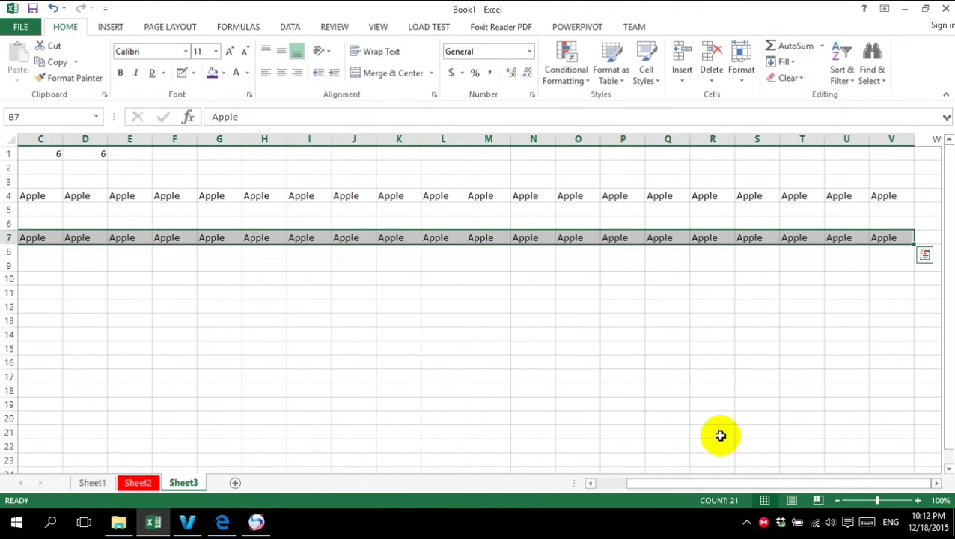
pyautogui.moveTo(703, 482); pyautogui.dragTo(575, 471)
pyautogui.click(310, 336)
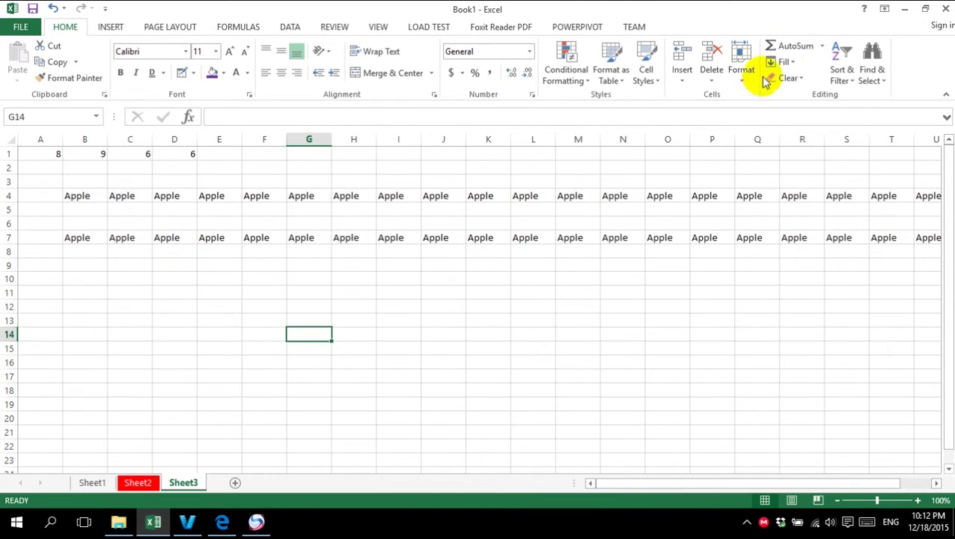
pyautogui.click(783, 64)
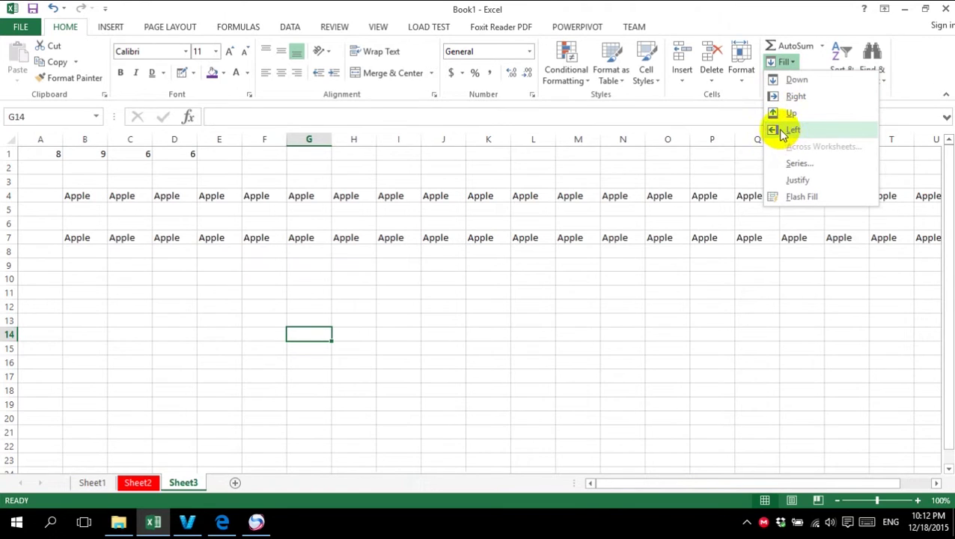
pyautogui.click(298, 284)
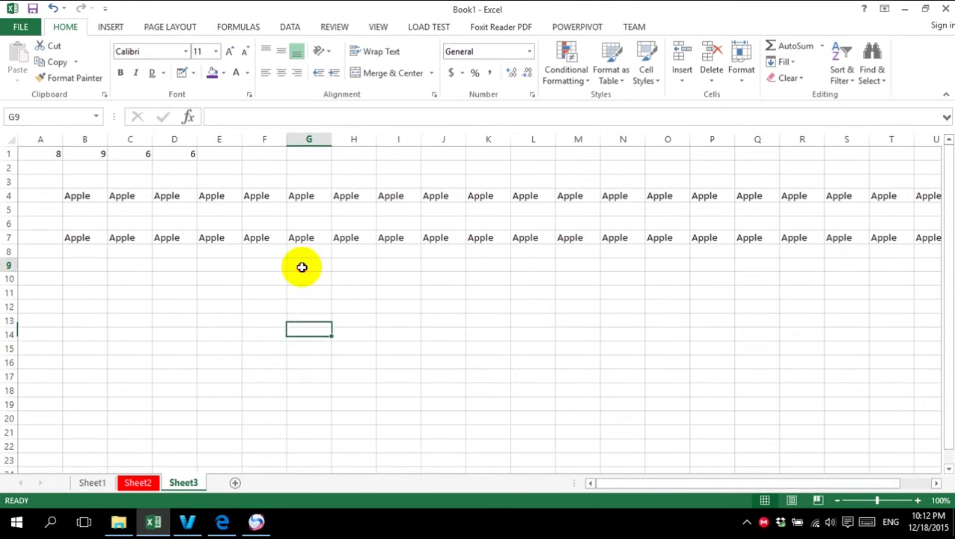
pyautogui.click(783, 63)
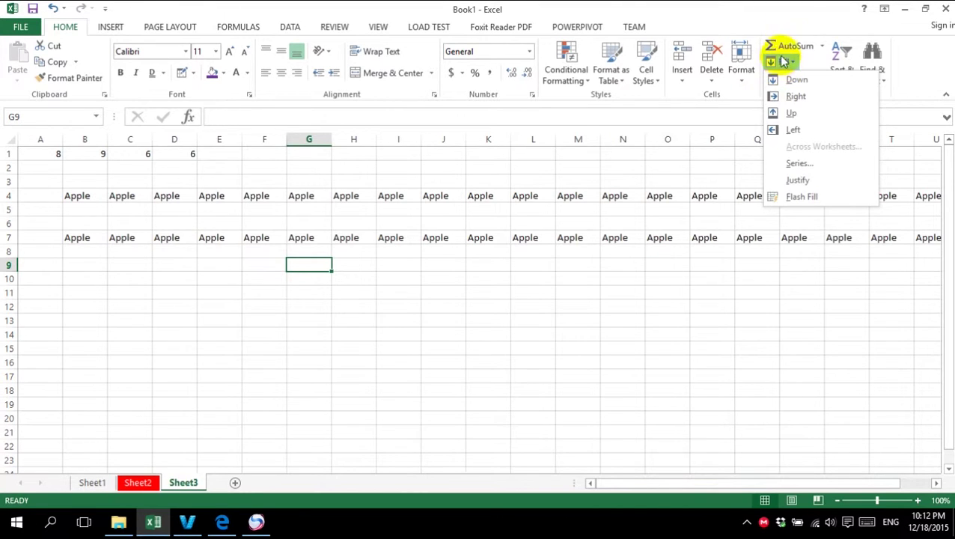
pyautogui.click(797, 15)
pyautogui.click(783, 63)
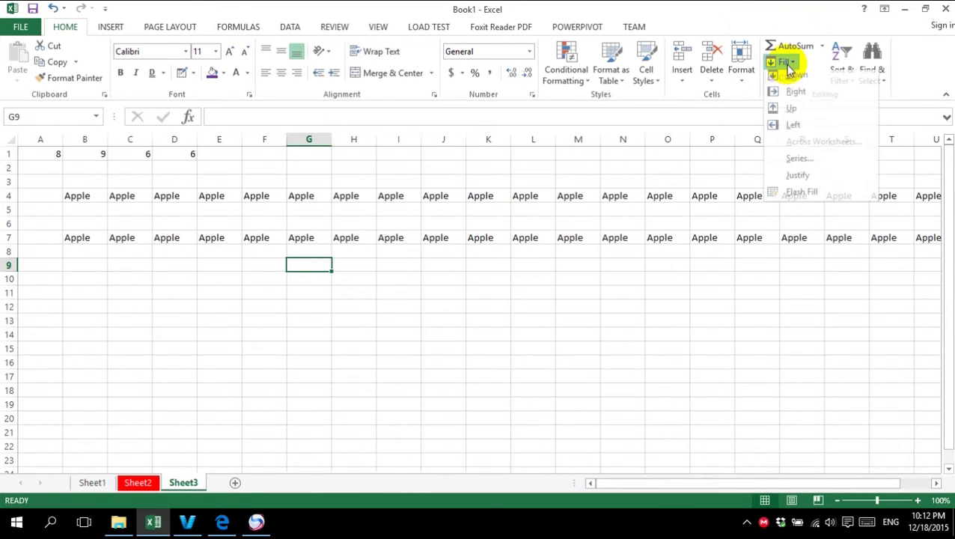
pyautogui.click(788, 65)
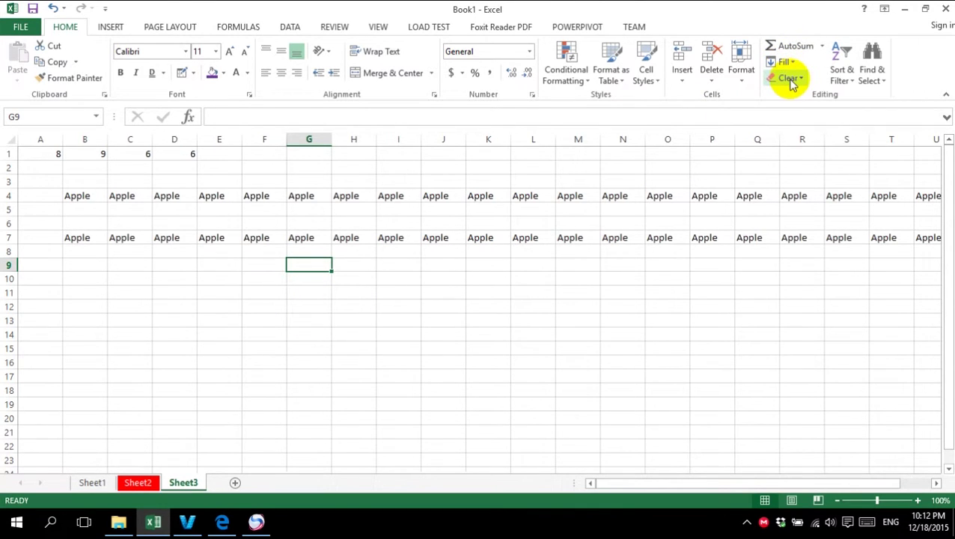
pyautogui.click(133, 306)
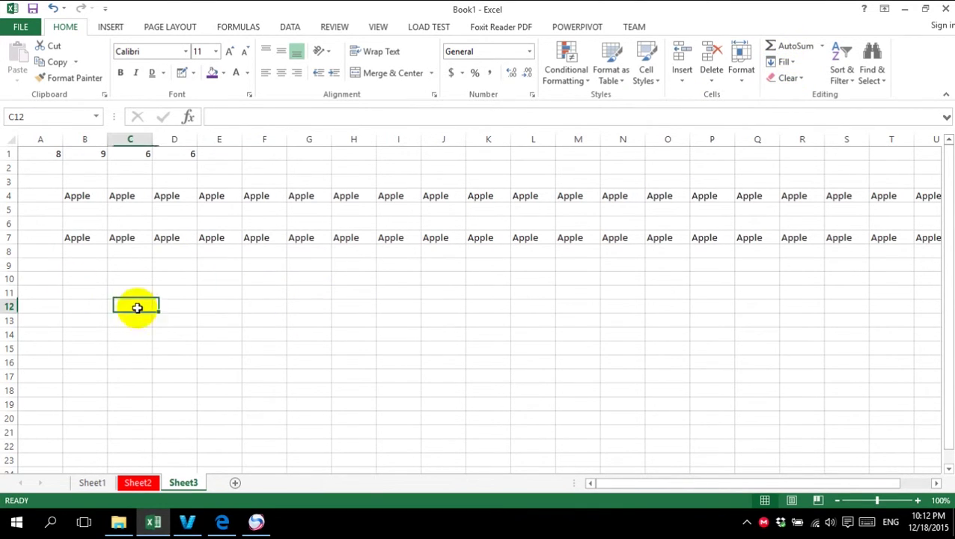
# Make the Apple text in B7:D7 bold, italic, underlined and red
pyautogui.click(84, 237)
pyautogui.moveTo(93, 237); pyautogui.dragTo(160, 236)
pyautogui.click(120, 72)
pyautogui.click(135, 72)
pyautogui.click(152, 74)
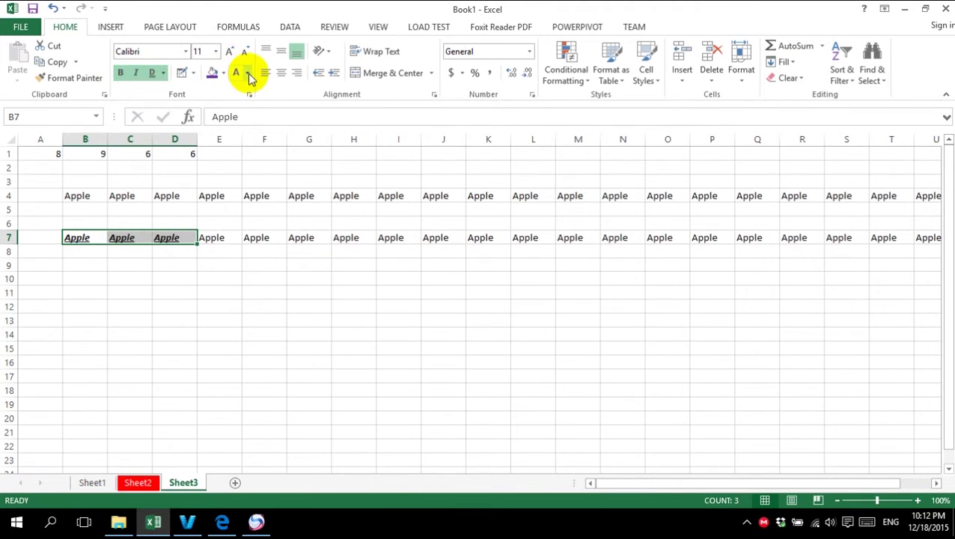
pyautogui.click(249, 74)
pyautogui.click(245, 196)
pyautogui.click(213, 303)
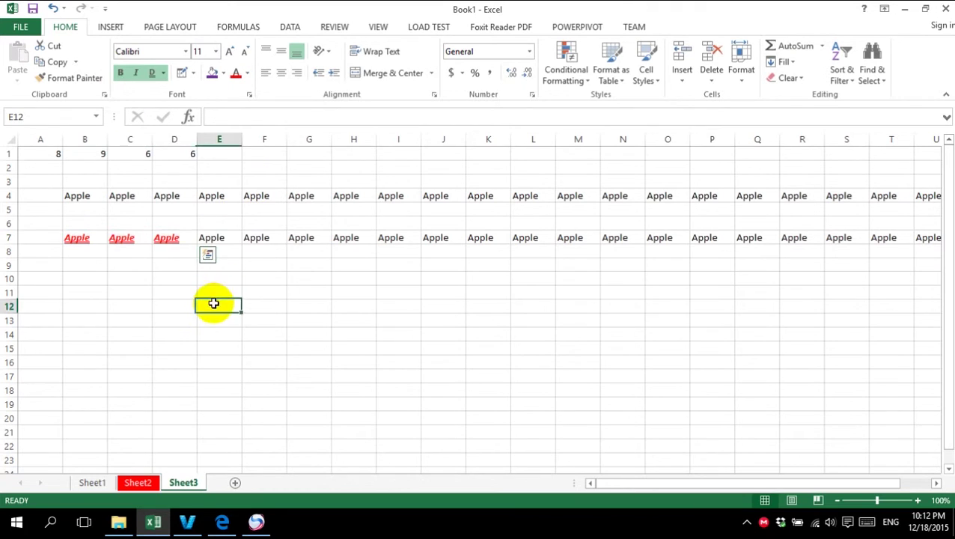
# Use Clear All to empty cell E7 completely
pyautogui.click(220, 238)
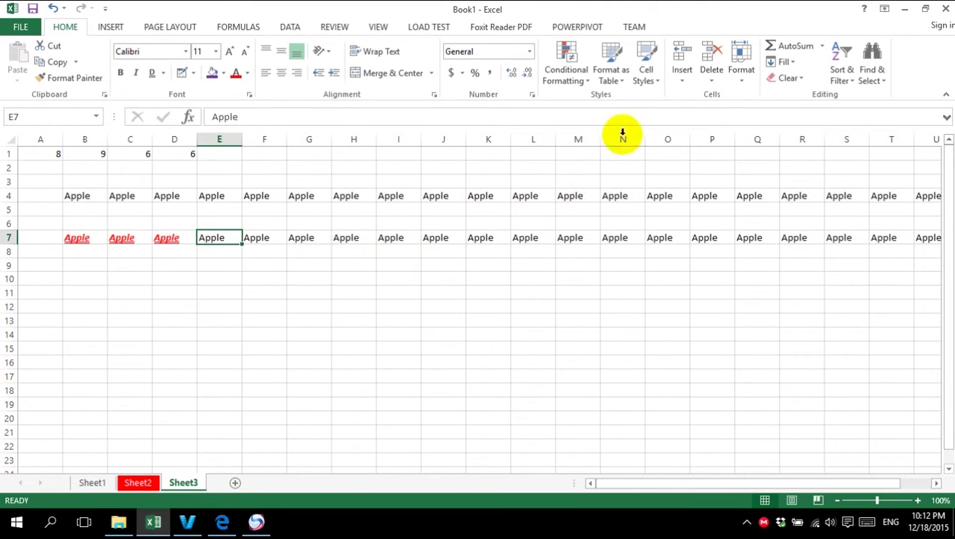
pyautogui.click(791, 78)
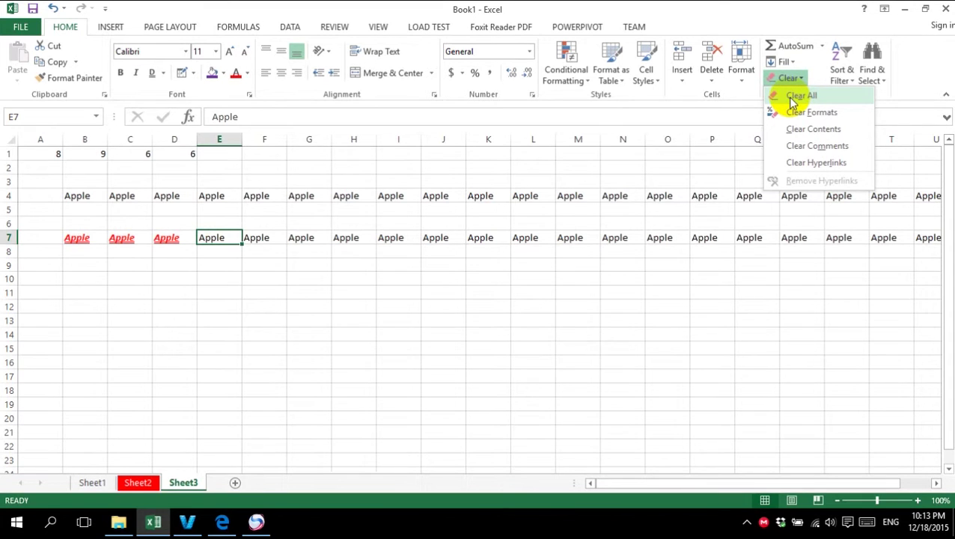
pyautogui.click(791, 103)
pyautogui.click(229, 290)
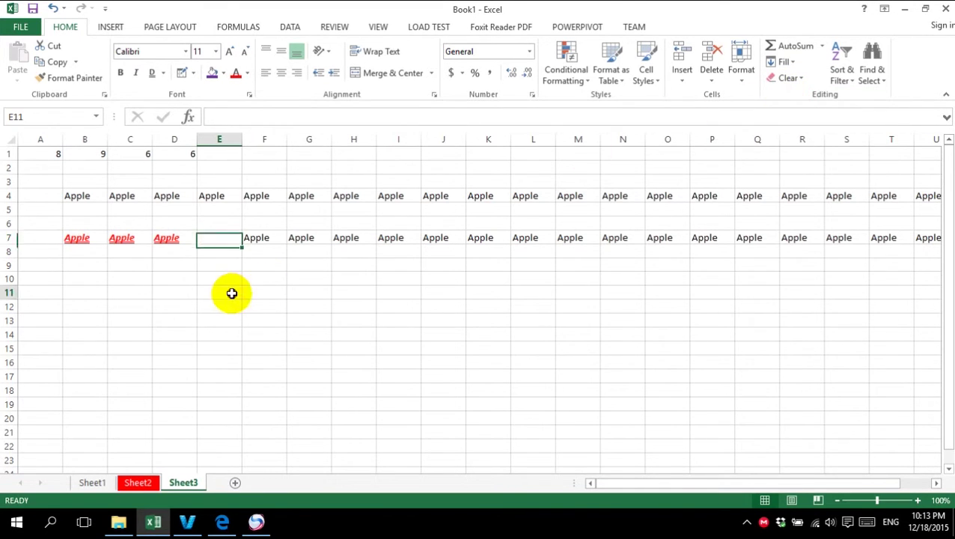
# Clear the formats from D7, leaving plain Apple
pyautogui.click(185, 237)
pyautogui.click(790, 78)
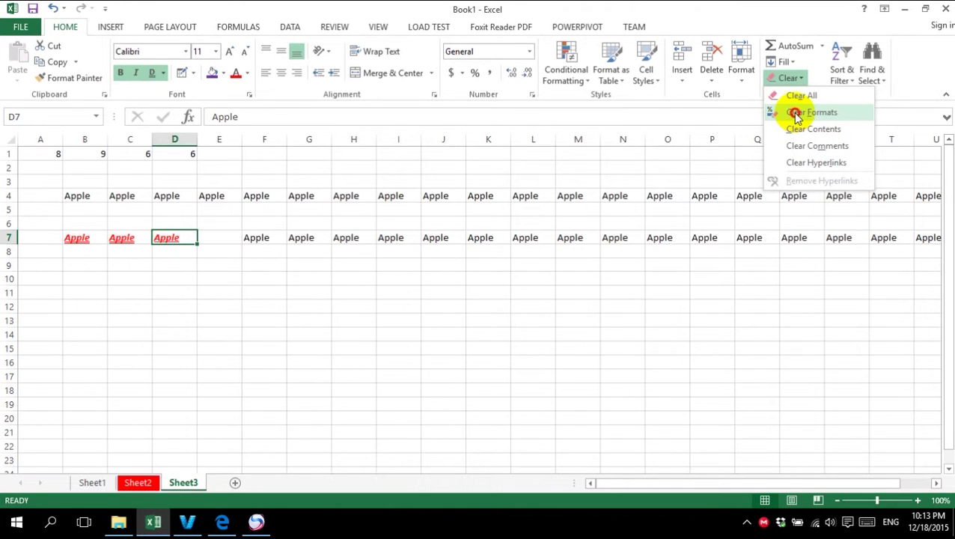
pyautogui.click(795, 116)
pyautogui.click(145, 275)
pyautogui.click(185, 237)
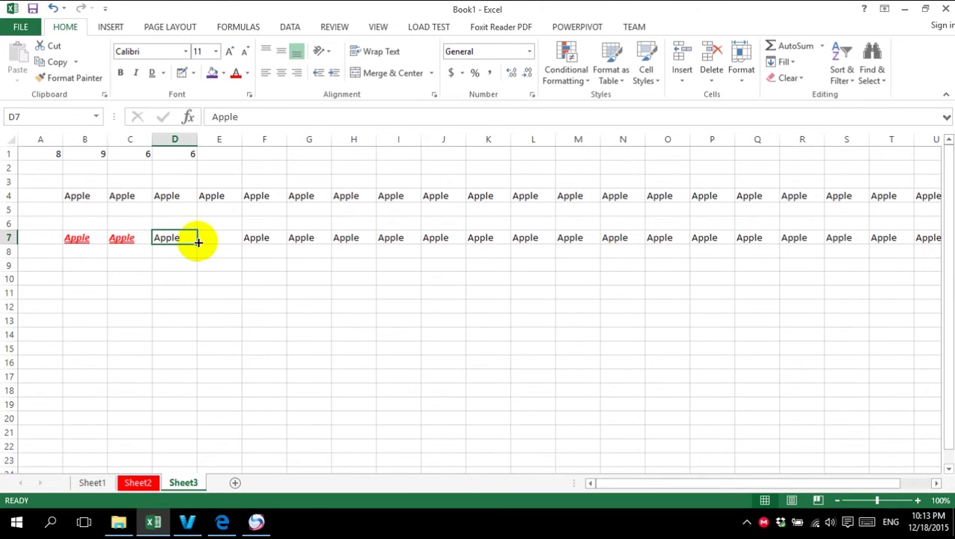
pyautogui.click(789, 78)
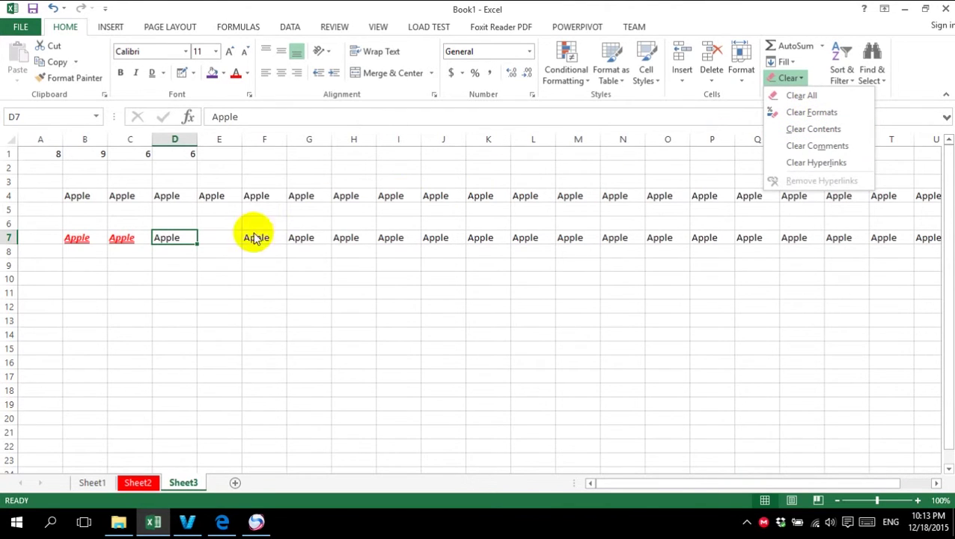
pyautogui.click(132, 256)
# Clear only the contents of C7 and type 'sfsfsfsdd' there, keeping its red styling
pyautogui.click(138, 238)
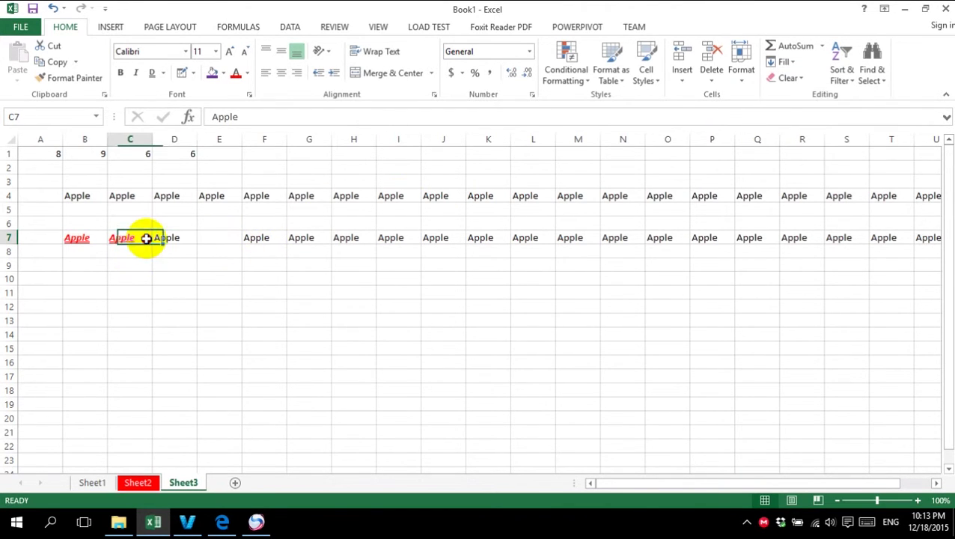
pyautogui.click(788, 78)
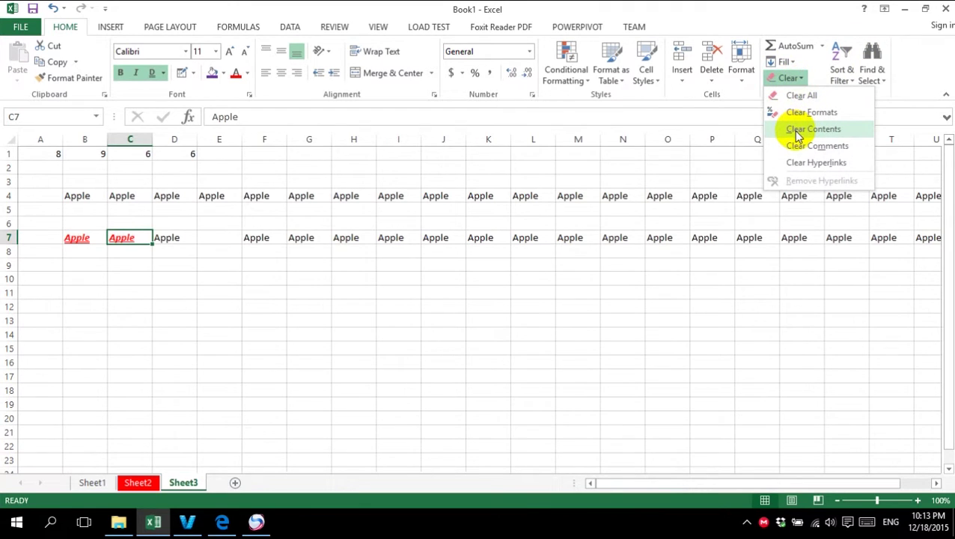
pyautogui.click(813, 130)
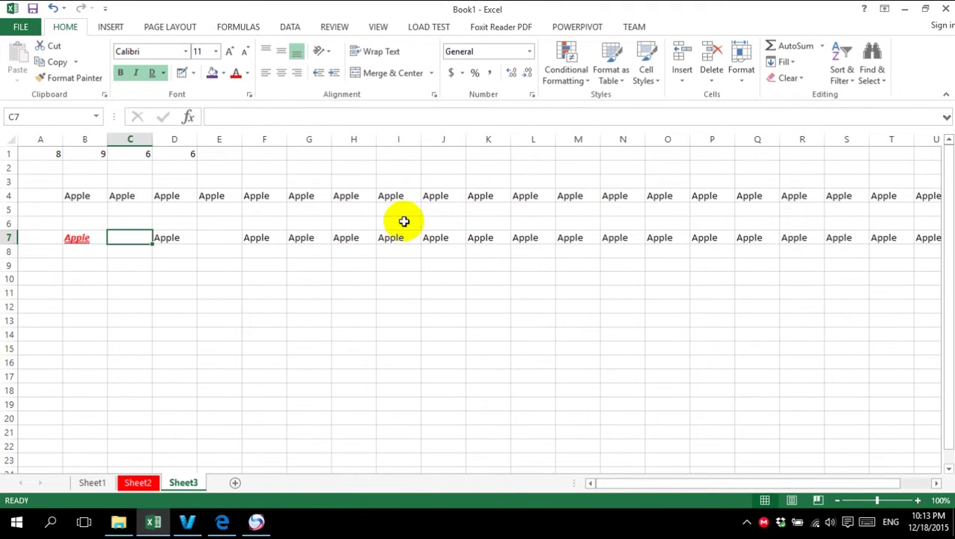
pyautogui.write('sfsfsfsdd')
pyautogui.click(176, 267)
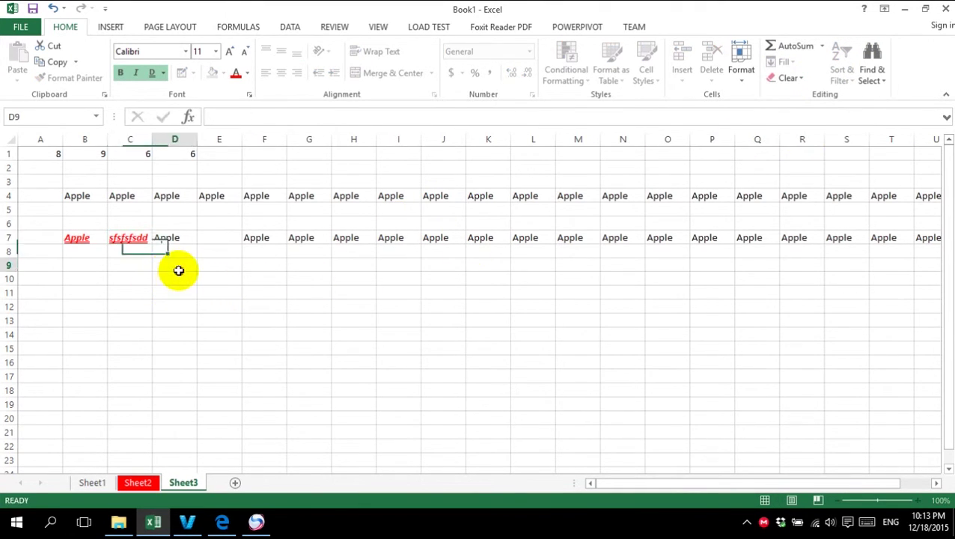
pyautogui.click(125, 237)
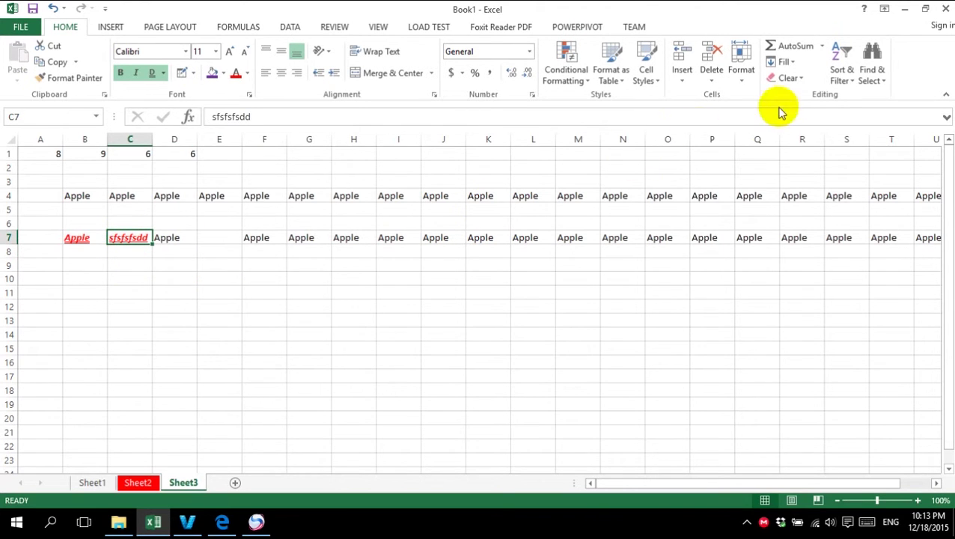
pyautogui.click(789, 78)
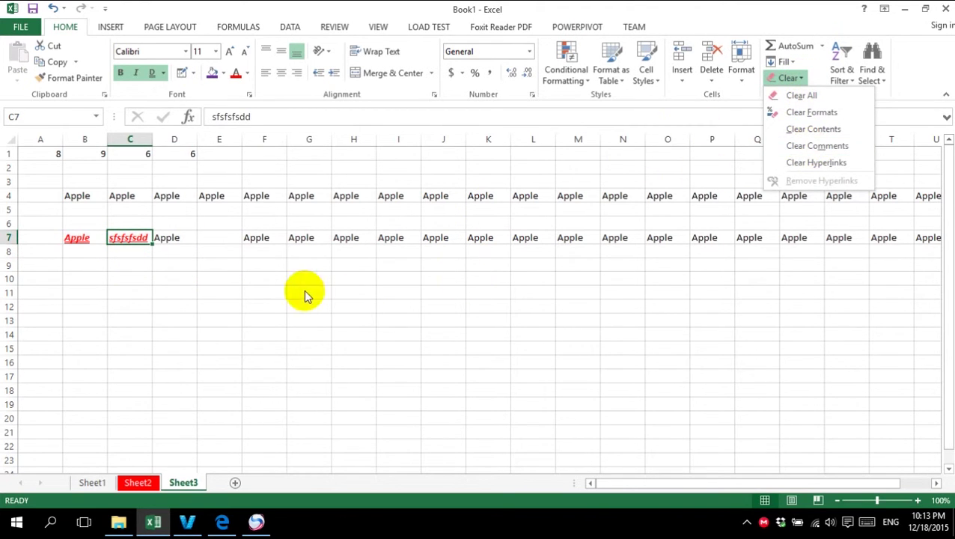
pyautogui.click(224, 280)
pyautogui.click(258, 253)
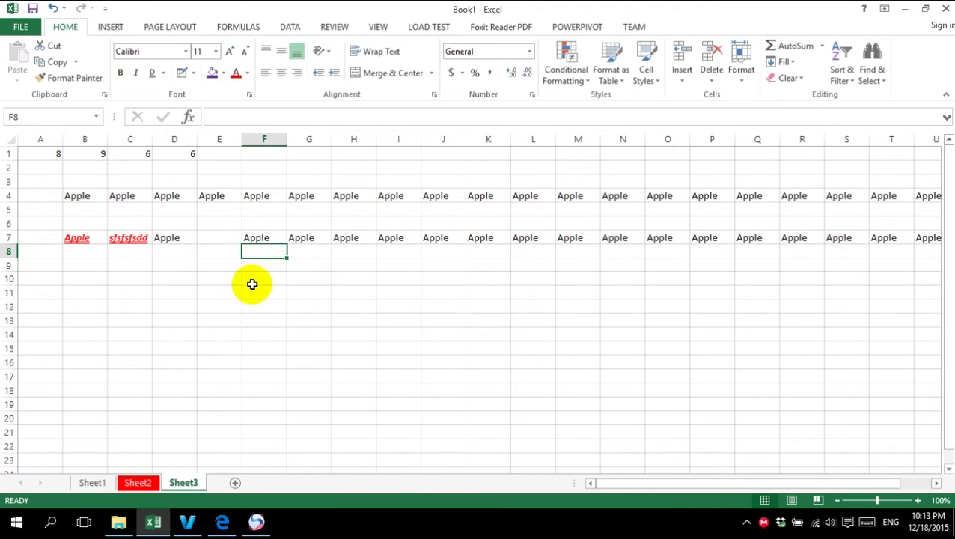
# Add a comment reading 'sdfsfsfd' to cell F11
pyautogui.click(336, 28)
pyautogui.click(184, 63)
pyautogui.write('sdfsfsfd')
pyautogui.click(467, 329)
pyautogui.click(262, 292)
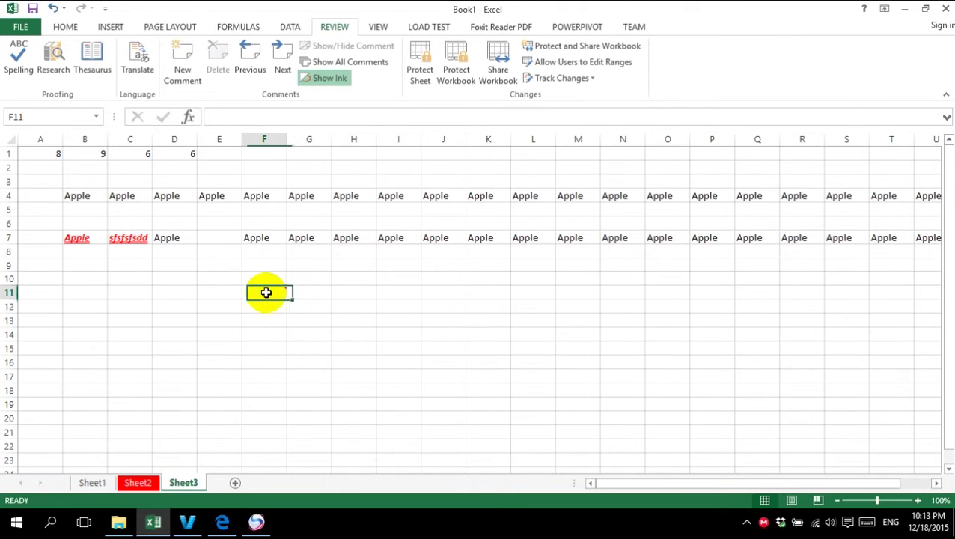
# Remove the comment from F11 with Clear Comments
pyautogui.click(65, 27)
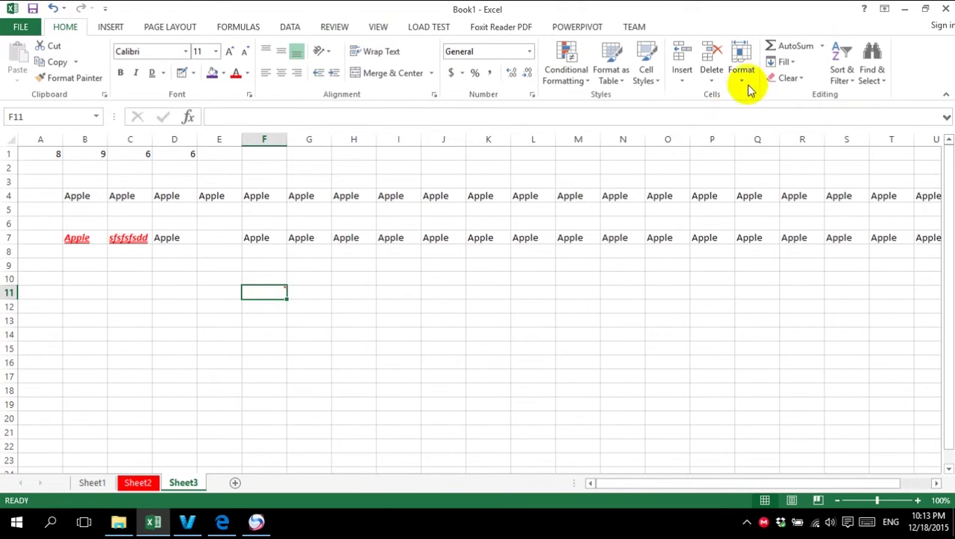
pyautogui.click(791, 78)
pyautogui.click(801, 146)
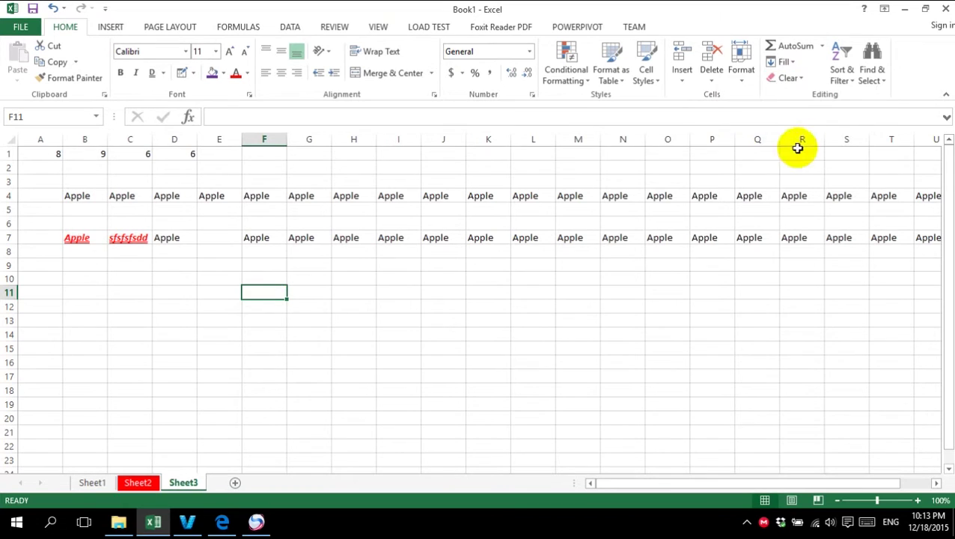
pyautogui.click(392, 303)
pyautogui.click(278, 297)
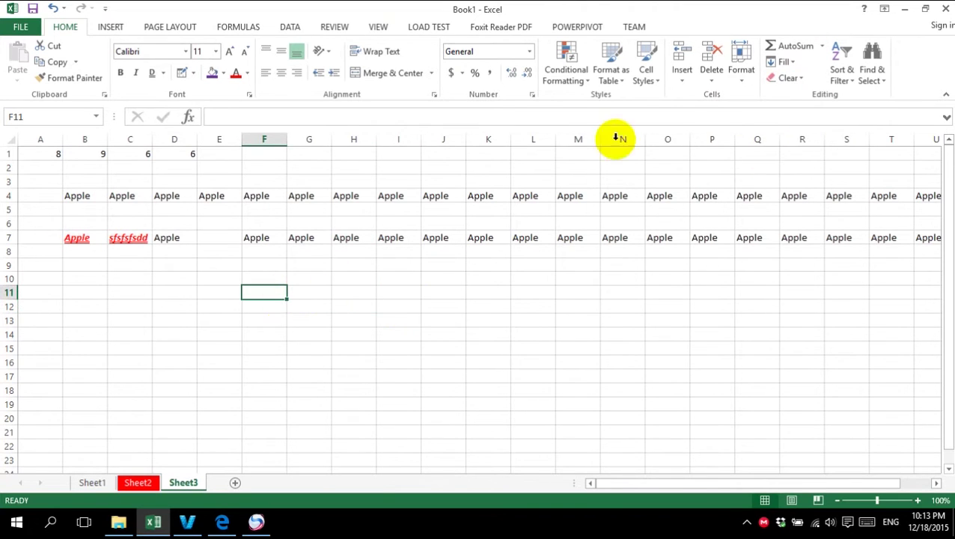
pyautogui.click(791, 78)
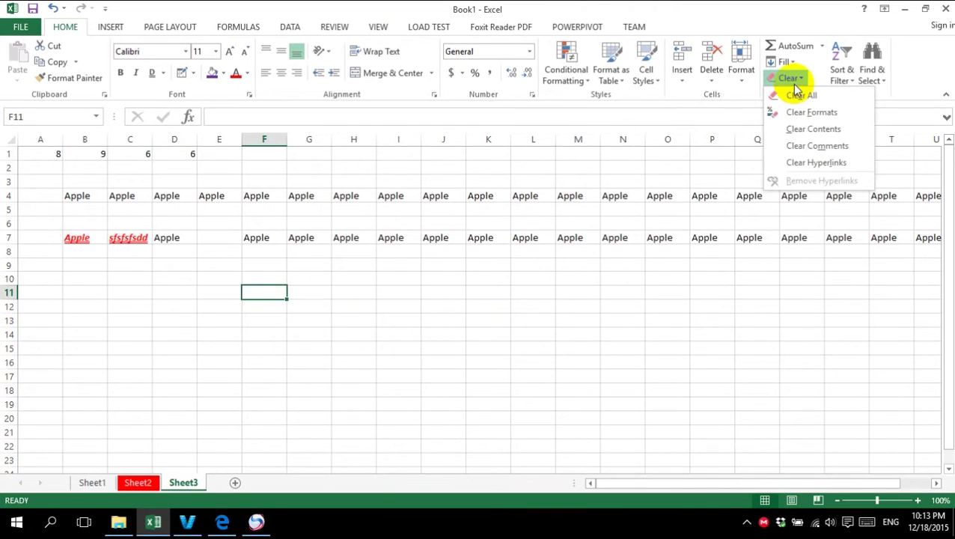
pyautogui.click(375, 306)
pyautogui.click(272, 237)
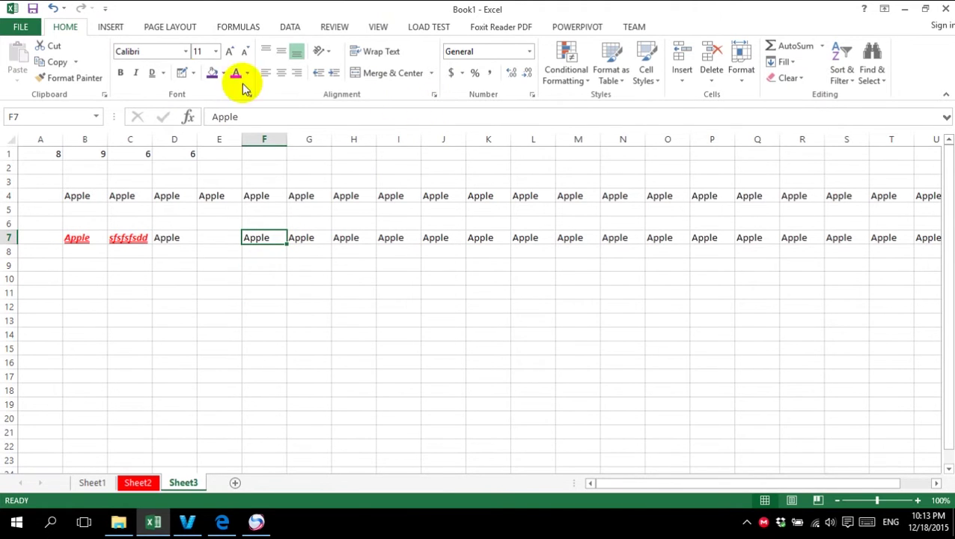
# Hyperlink the Apple in F7 to a recently used e-mail address
pyautogui.click(106, 26)
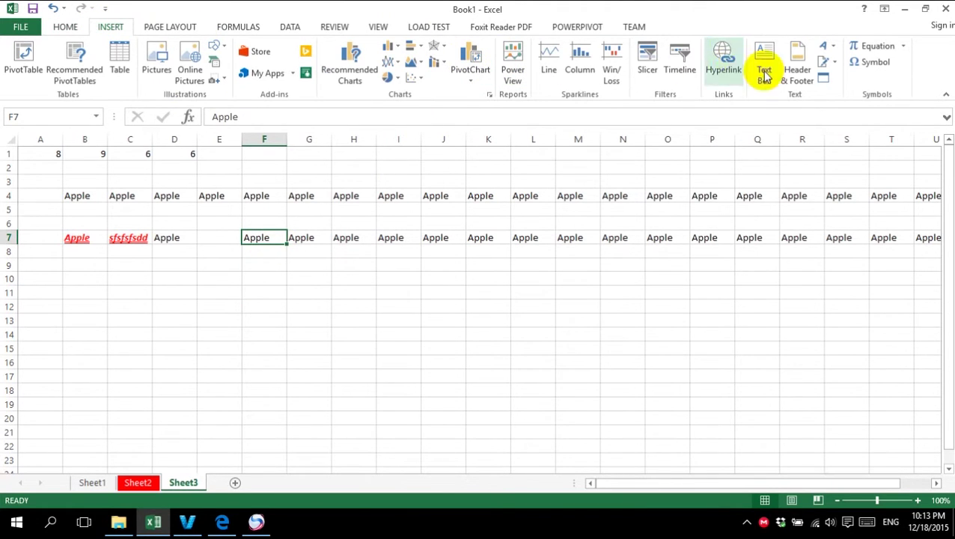
pyautogui.hotkey('ctrl', 'k')
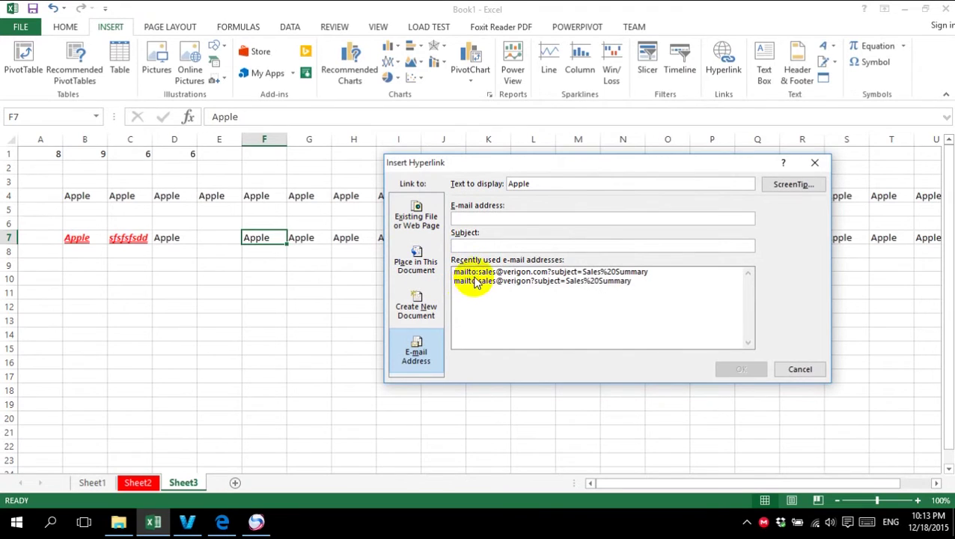
pyautogui.click(465, 280)
pyautogui.click(741, 368)
pyautogui.click(271, 306)
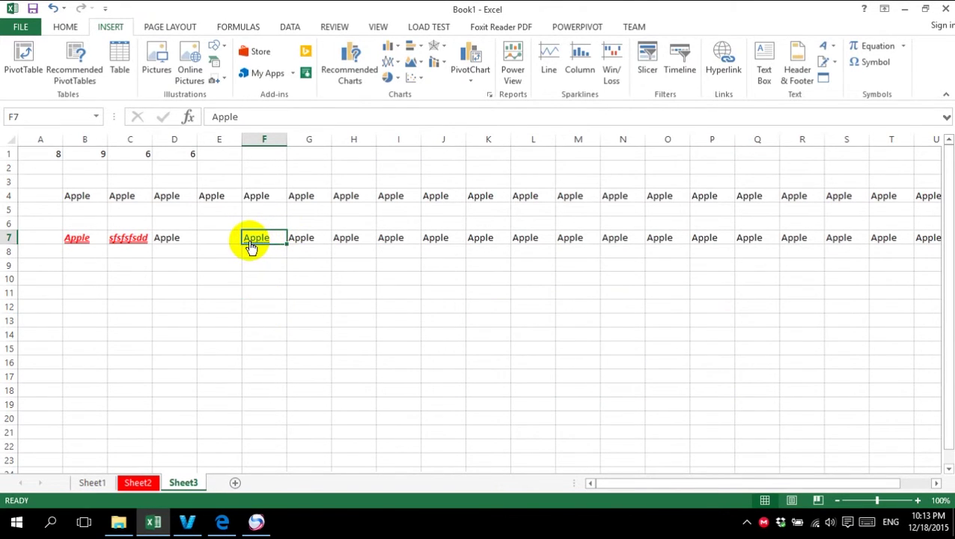
# Clear the hyperlink from F7 along with its link formatting
pyautogui.click(65, 27)
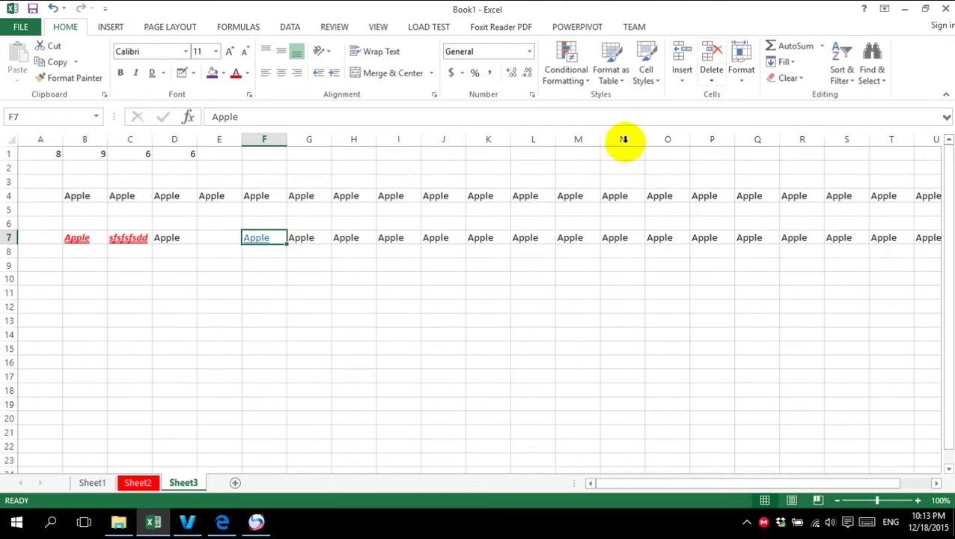
pyautogui.click(788, 80)
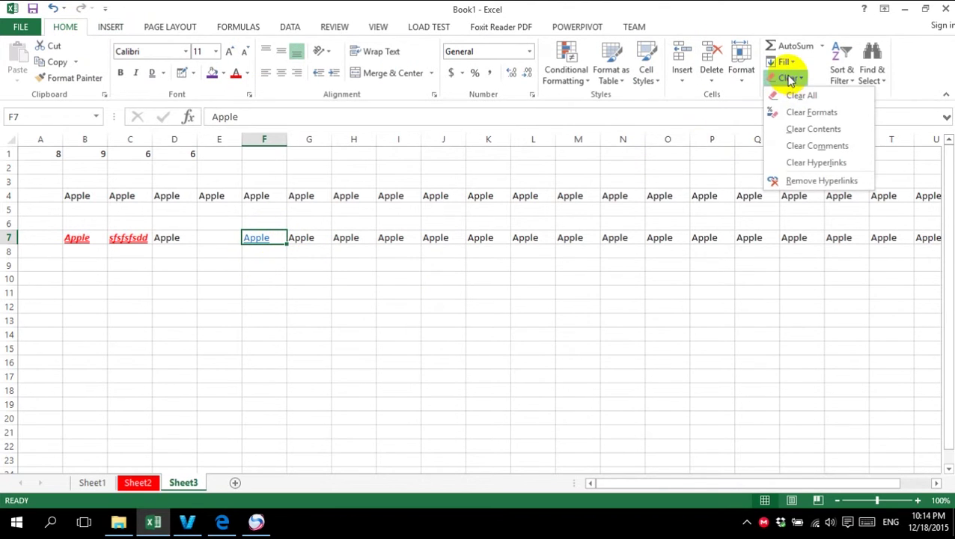
pyautogui.click(816, 166)
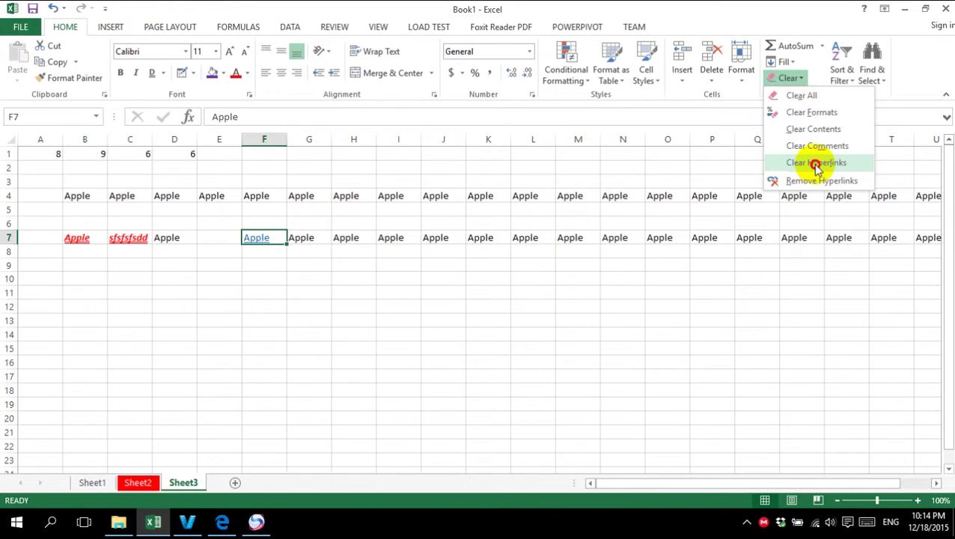
pyautogui.moveTo(816, 165)
pyautogui.mouseDown()
pyautogui.moveTo(818, 184)
pyautogui.moveTo(814, 165)
pyautogui.mouseUp()
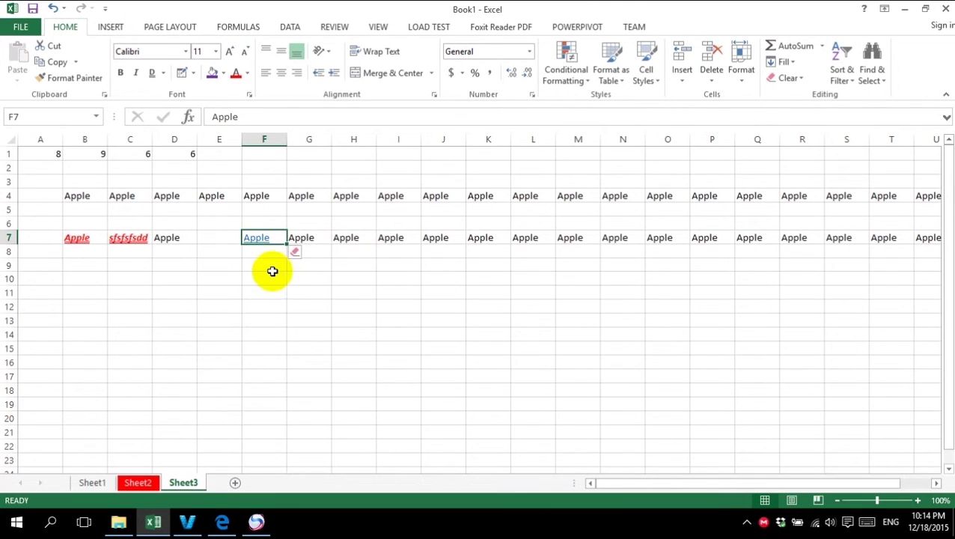
pyautogui.click(296, 252)
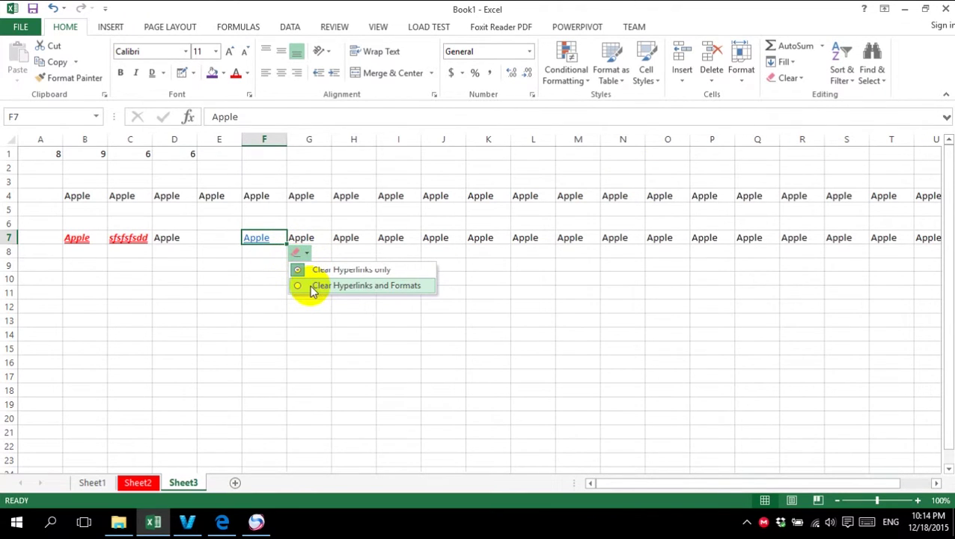
pyautogui.click(313, 286)
pyautogui.click(306, 291)
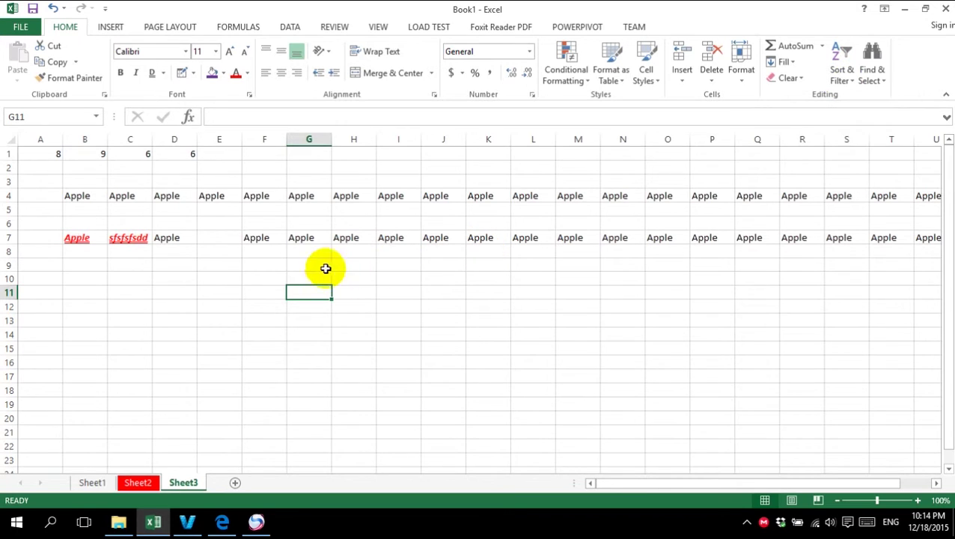
# Type the letters A, G, H, M, I, J down column D starting at D12
pyautogui.click(175, 307)
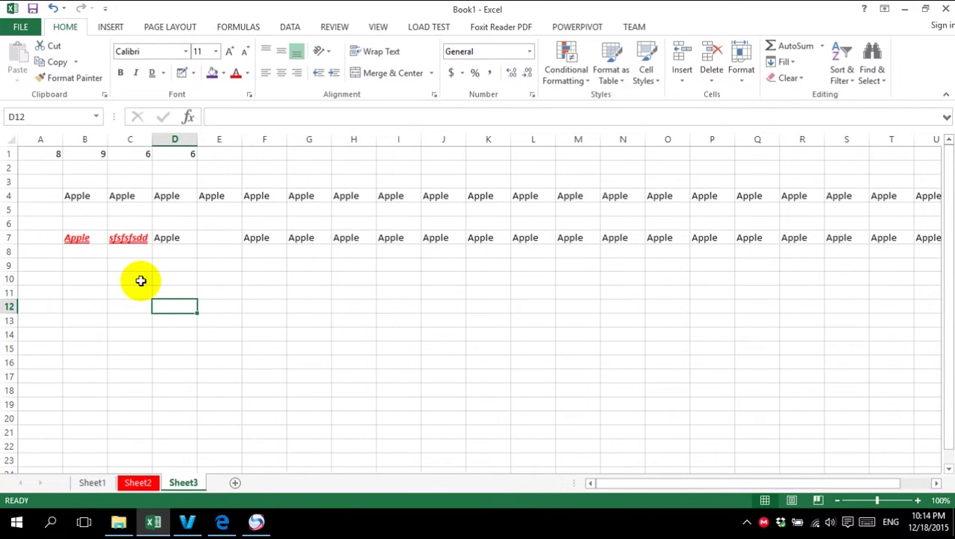
pyautogui.write('A')
pyautogui.press('Return')
pyautogui.write('G')
pyautogui.press('Return')
pyautogui.write('H')
pyautogui.press('Return')
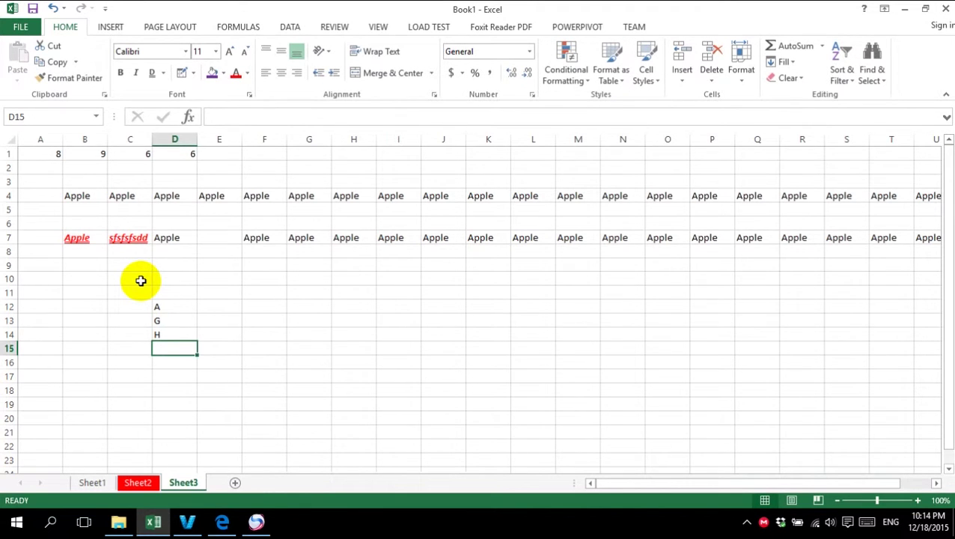
pyautogui.write('M')
pyautogui.press('Return')
pyautogui.write('I')
pyautogui.press('Return')
pyautogui.write('J')
pyautogui.press('Return')
# Sort the D11:D17 letters A to Z, then Z to A
pyautogui.click(176, 308)
pyautogui.moveTo(173, 291); pyautogui.dragTo(182, 375)
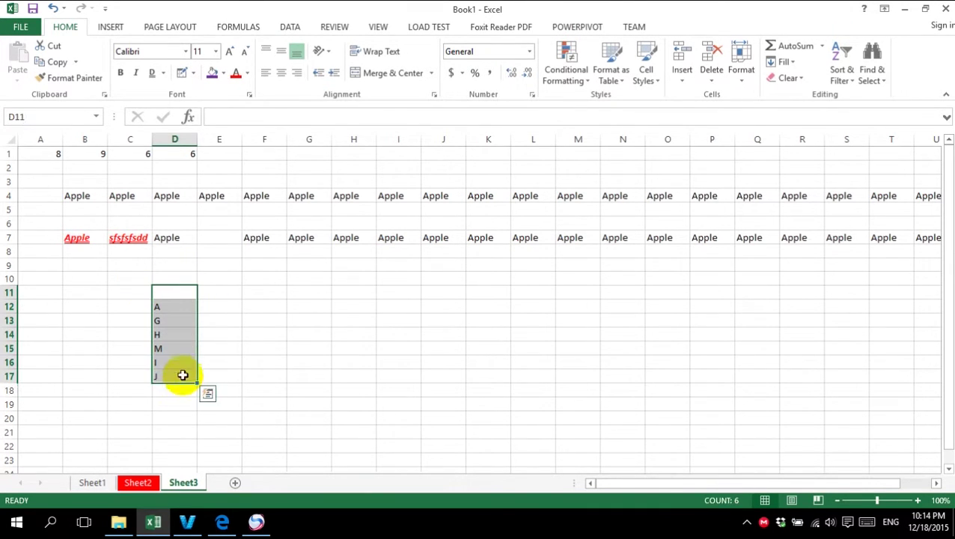
pyautogui.click(842, 78)
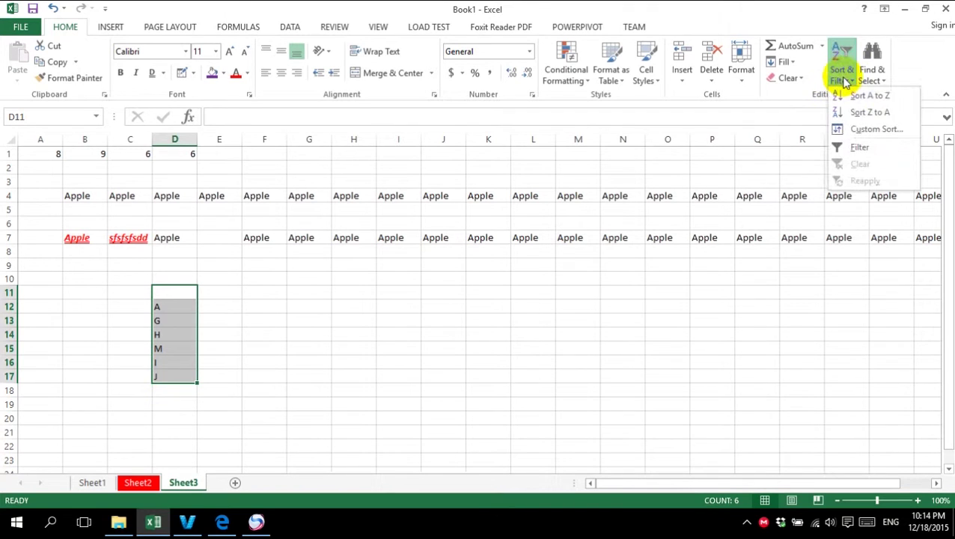
pyautogui.click(852, 97)
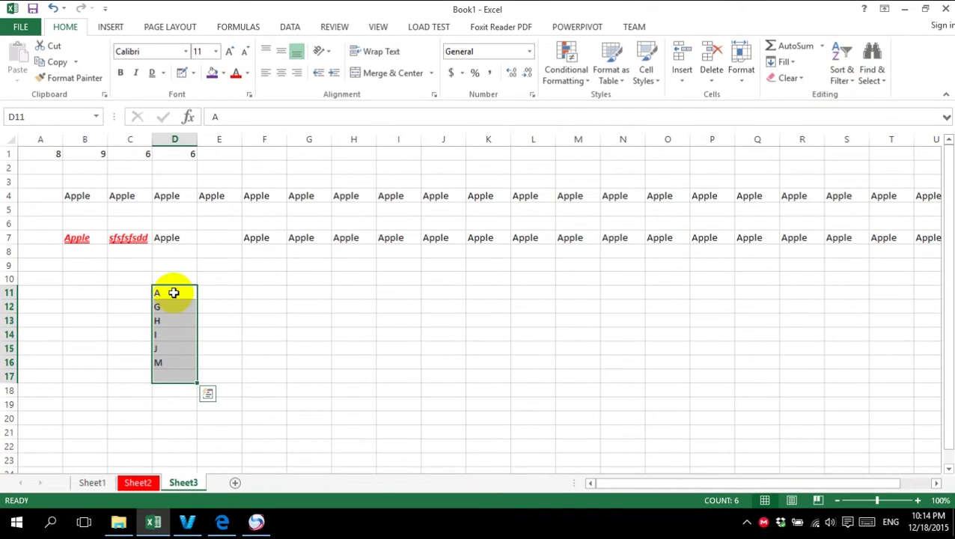
pyautogui.click(843, 75)
pyautogui.click(859, 111)
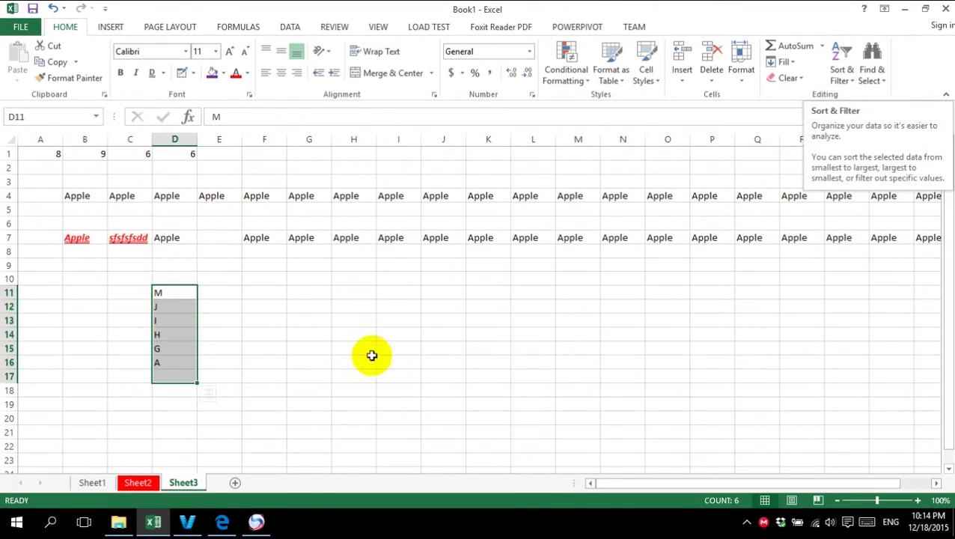
pyautogui.click(268, 374)
pyautogui.click(874, 74)
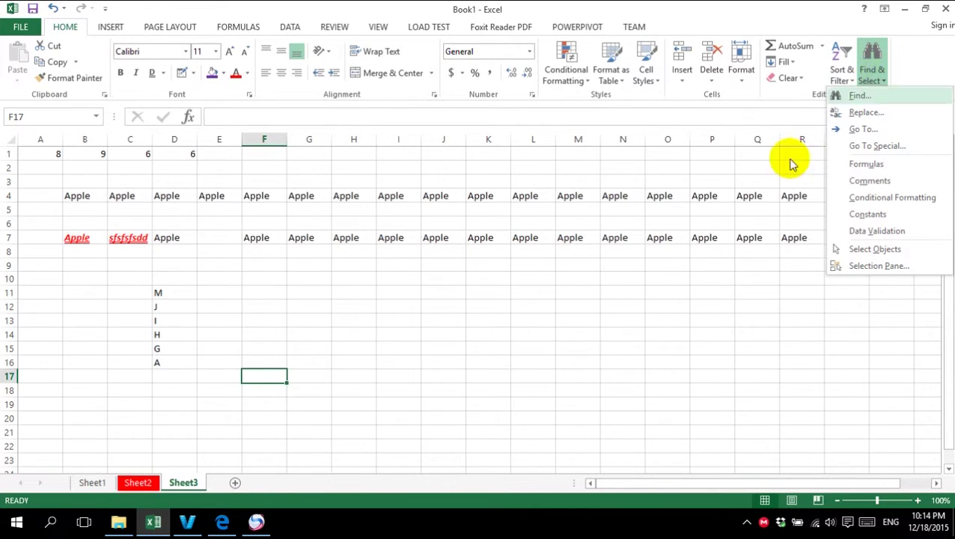
# Search the sheet for M with Find Next, stepping through matches to D11
pyautogui.click(260, 322)
pyautogui.click(872, 75)
pyautogui.click(868, 92)
pyautogui.click(556, 279)
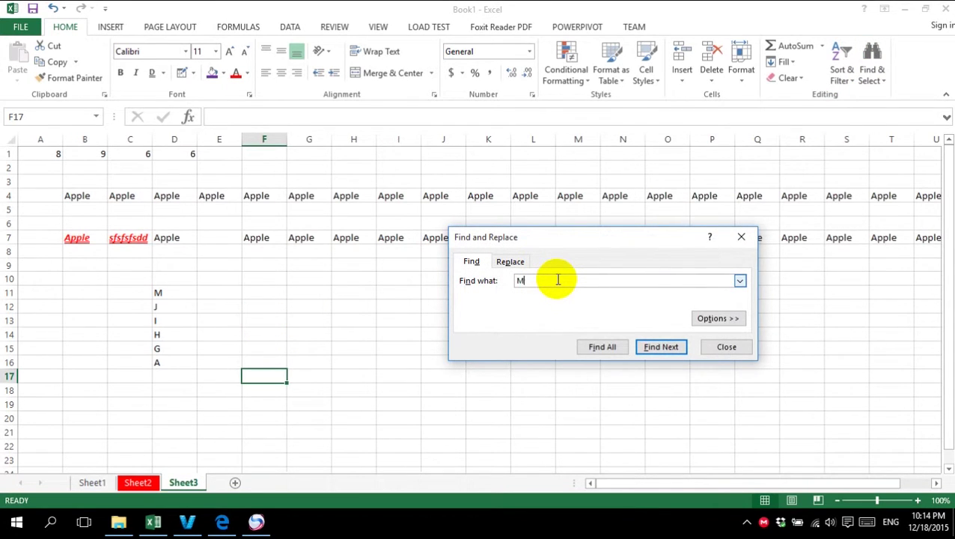
pyautogui.write('M')
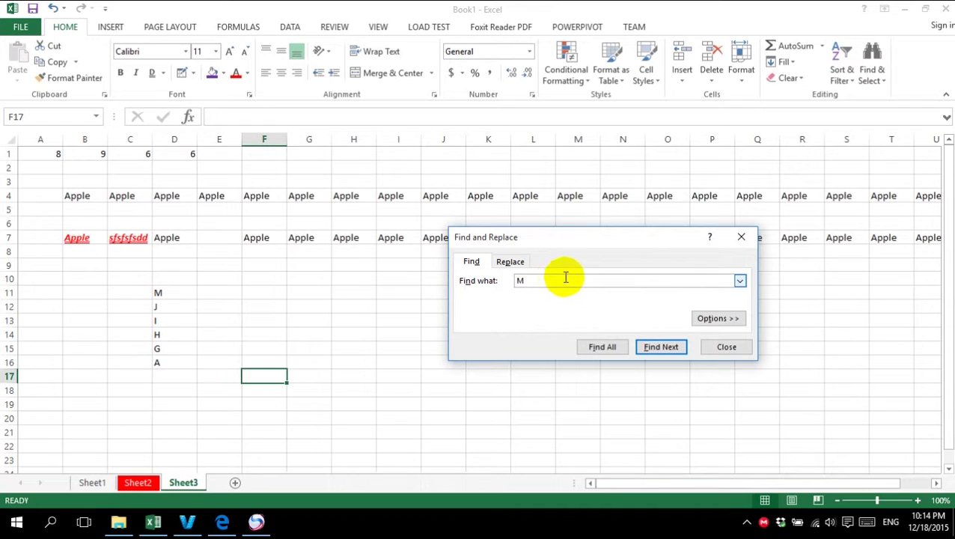
pyautogui.click(658, 349)
pyautogui.click(658, 349)
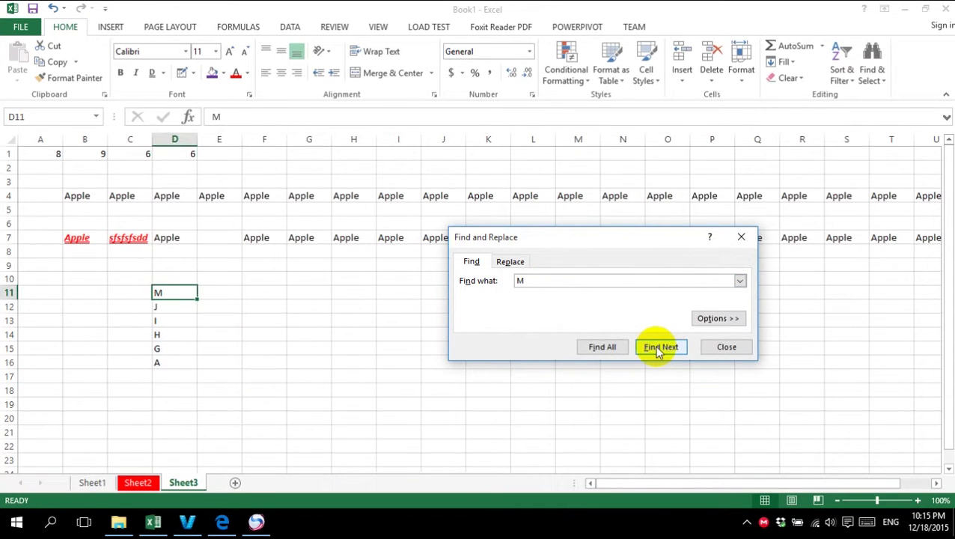
# Replace all M with MMMMM, then widen column D to fit the new text
pyautogui.click(510, 261)
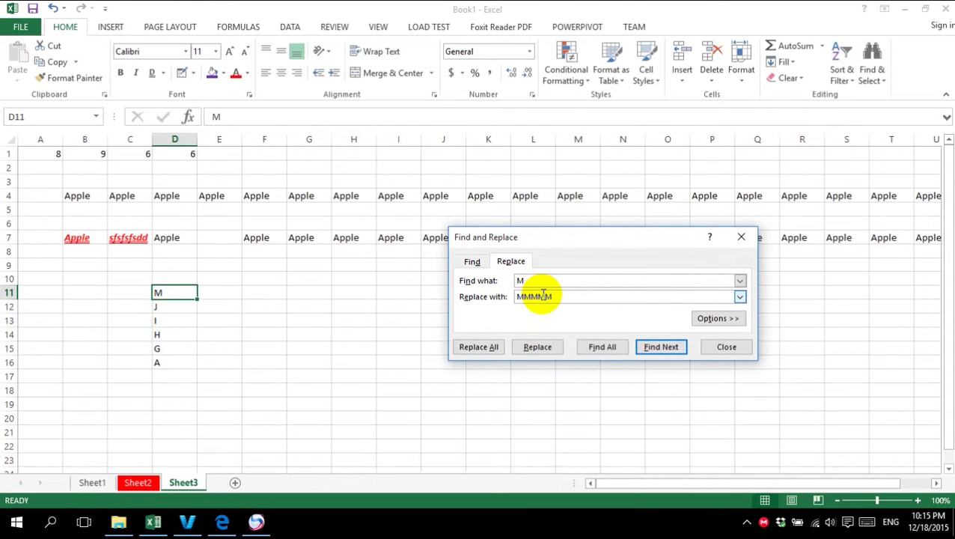
pyautogui.click(484, 346)
pyautogui.click(482, 296)
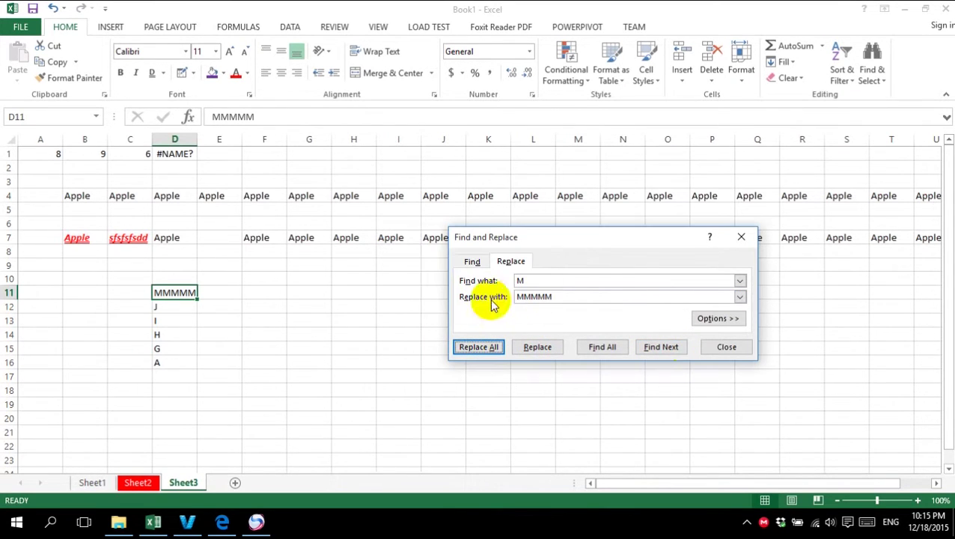
pyautogui.click(709, 348)
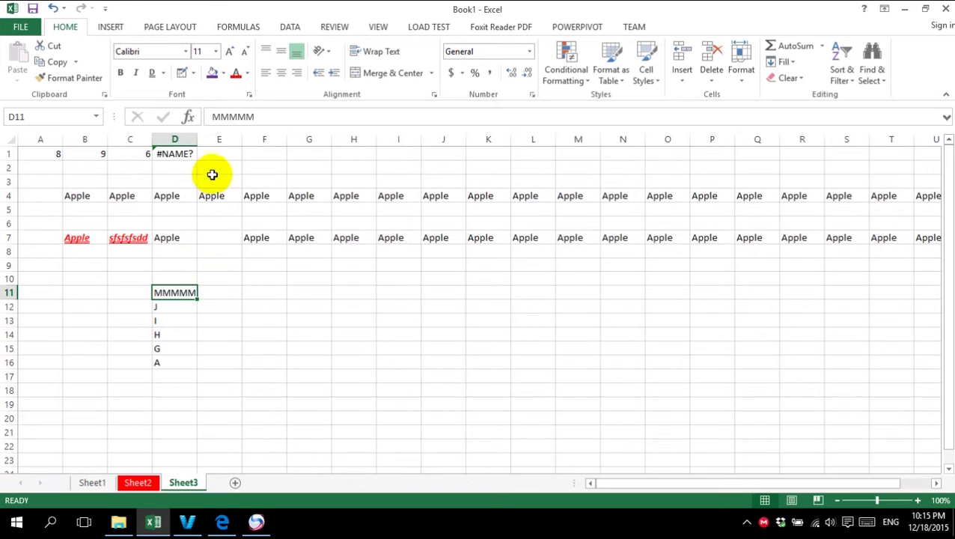
pyautogui.moveTo(197, 140); pyautogui.dragTo(236, 150)
# From cell E11, use Go To to jump to cell Z4 on Sheet3
pyautogui.click(278, 294)
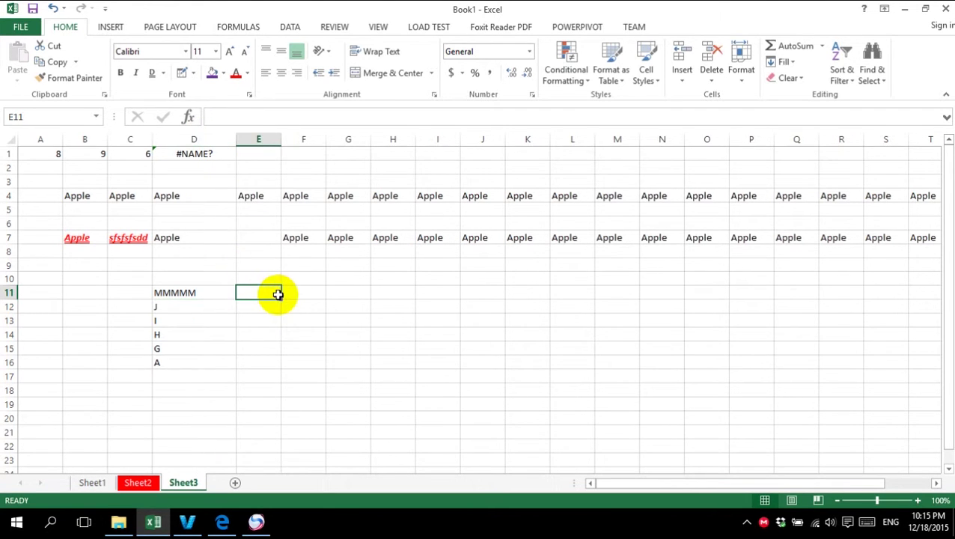
pyautogui.click(872, 78)
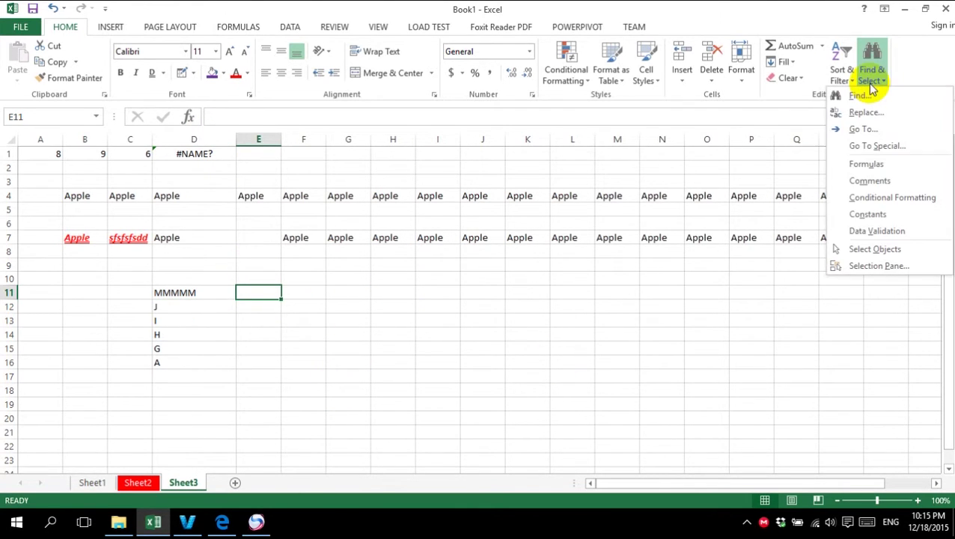
pyautogui.click(865, 130)
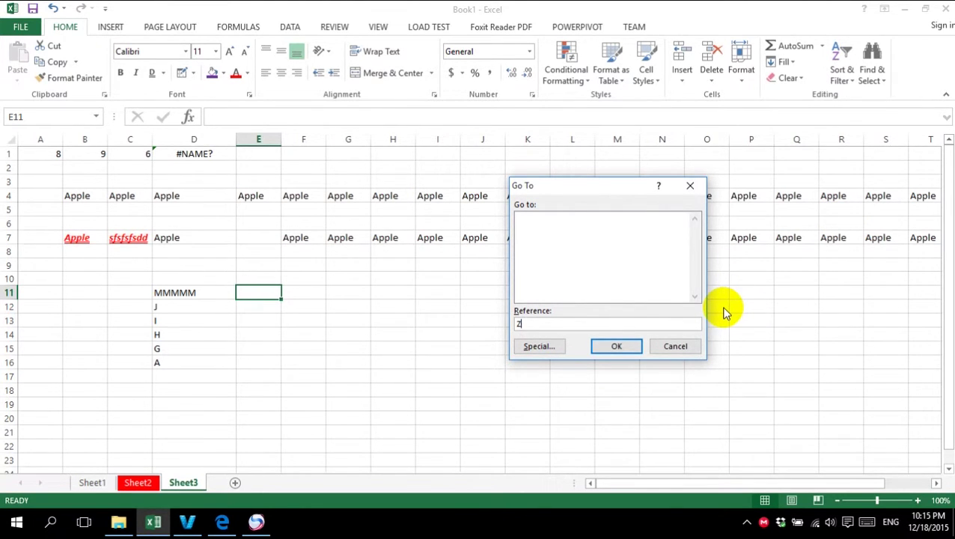
pyautogui.click(611, 347)
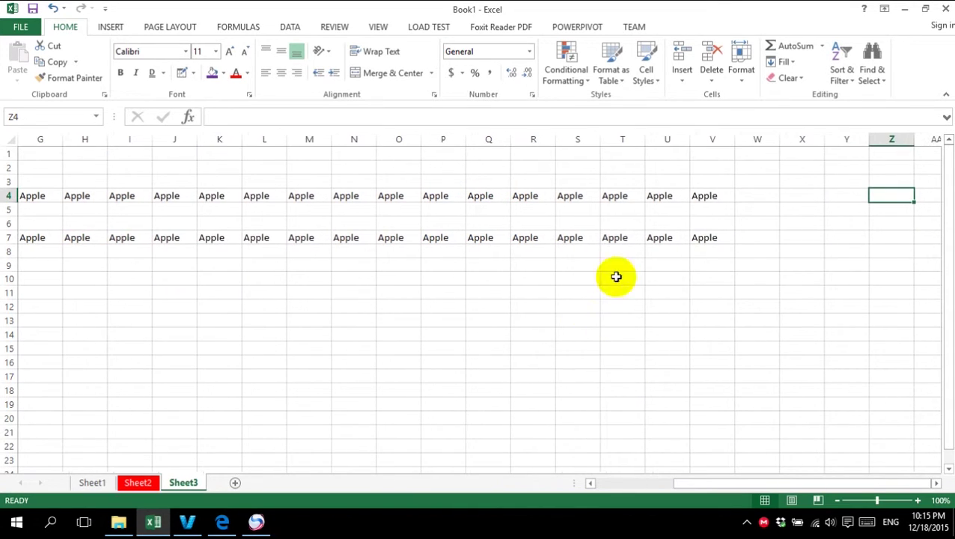